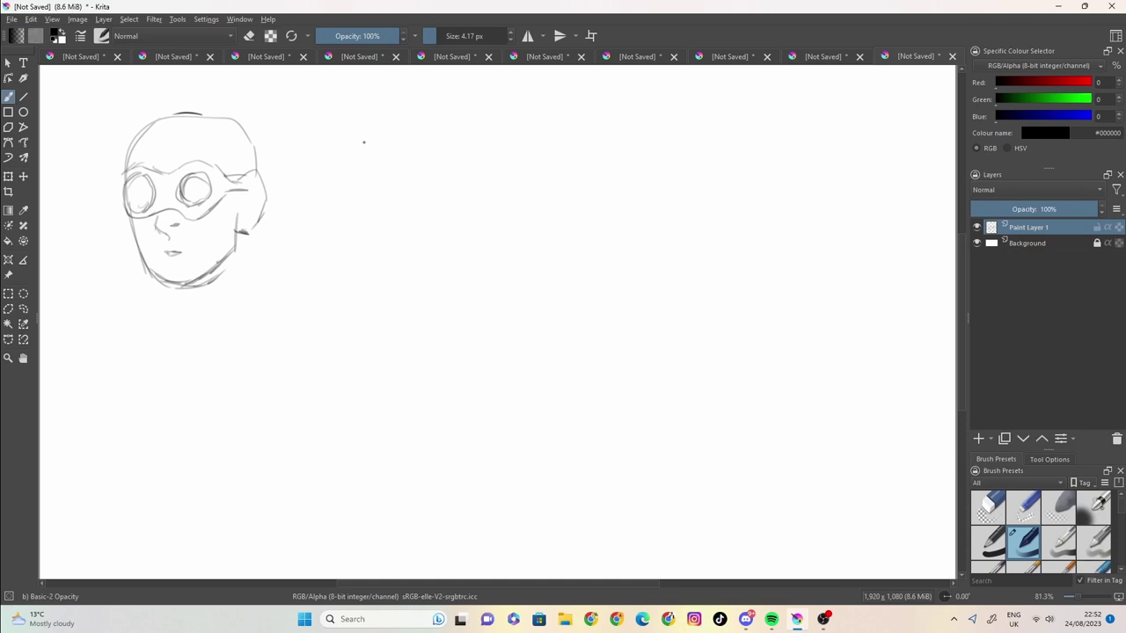
# Sketch a circular cranium for a second head beside the existing goggled head.
pyautogui.moveTo(359, 118)
pyautogui.mouseDown()
pyautogui.moveTo(337, 156)
pyautogui.moveTo(443, 132)
pyautogui.moveTo(445, 186)
pyautogui.mouseUp()
pyautogui.moveTo(397, 107); pyautogui.dragTo(452, 174)
pyautogui.moveTo(393, 106)
pyautogui.mouseDown()
pyautogui.moveTo(339, 145)
pyautogui.moveTo(342, 209)
pyautogui.mouseUp()
pyautogui.moveTo(338, 154)
pyautogui.mouseDown()
pyautogui.moveTo(354, 212)
pyautogui.moveTo(424, 213)
pyautogui.mouseUp()
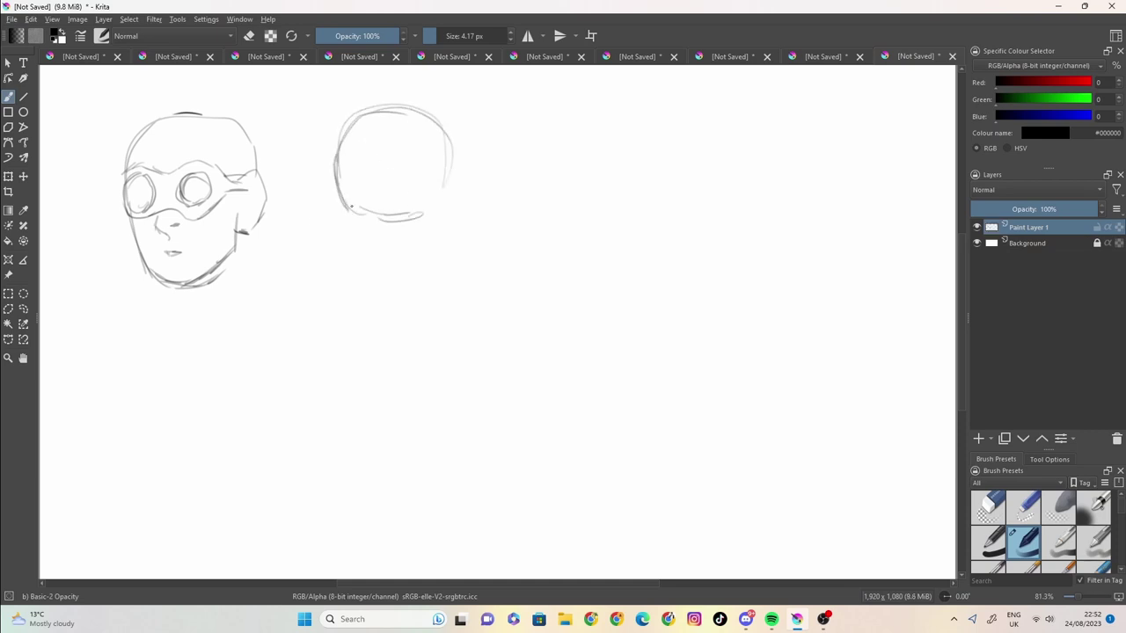
pyautogui.moveTo(351, 207)
pyautogui.mouseDown()
pyautogui.moveTo(403, 224)
pyautogui.moveTo(442, 202)
pyautogui.moveTo(450, 151)
pyautogui.mouseUp()
# Add a vertical centre line, side plane and tapered jaw to the circle, and reinforce the top of the skull.
pyautogui.moveTo(383, 118)
pyautogui.mouseDown()
pyautogui.moveTo(373, 158)
pyautogui.moveTo(378, 257)
pyautogui.mouseUp()
pyautogui.moveTo(420, 141)
pyautogui.mouseDown()
pyautogui.moveTo(415, 203)
pyautogui.moveTo(430, 138)
pyautogui.moveTo(444, 184)
pyautogui.mouseUp()
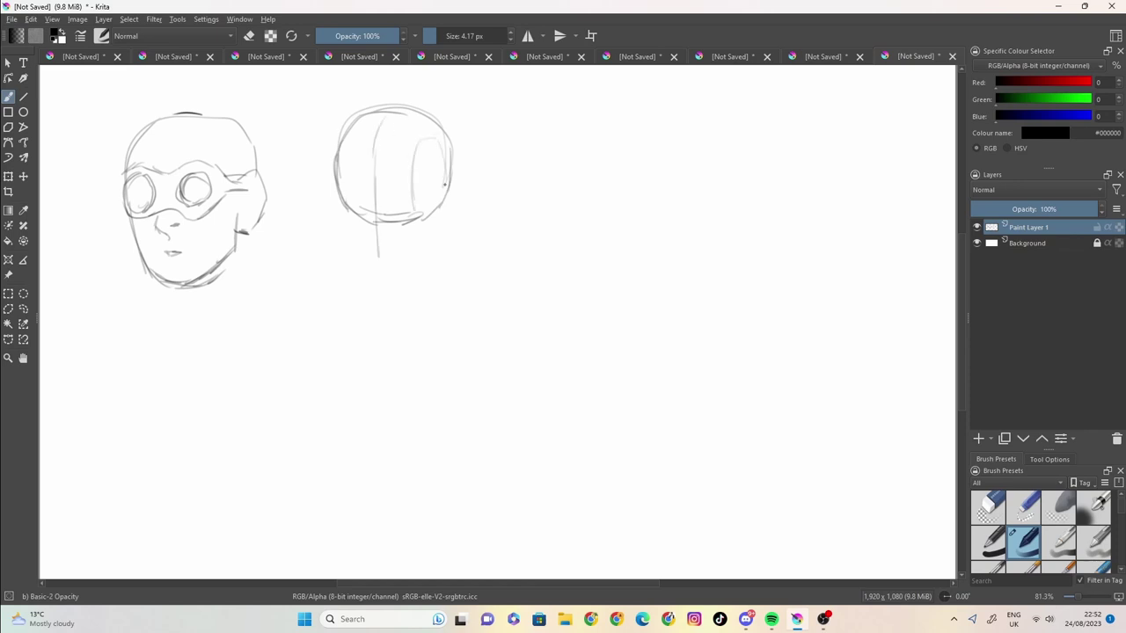
pyautogui.moveTo(426, 140)
pyautogui.mouseDown()
pyautogui.moveTo(429, 209)
pyautogui.moveTo(429, 178)
pyautogui.moveTo(413, 183)
pyautogui.moveTo(439, 197)
pyautogui.moveTo(422, 236)
pyautogui.moveTo(387, 258)
pyautogui.moveTo(357, 259)
pyautogui.moveTo(392, 259)
pyautogui.moveTo(367, 258)
pyautogui.moveTo(352, 237)
pyautogui.moveTo(360, 256)
pyautogui.moveTo(338, 204)
pyautogui.moveTo(347, 171)
pyautogui.moveTo(359, 181)
pyautogui.moveTo(339, 185)
pyautogui.moveTo(349, 239)
pyautogui.mouseUp()
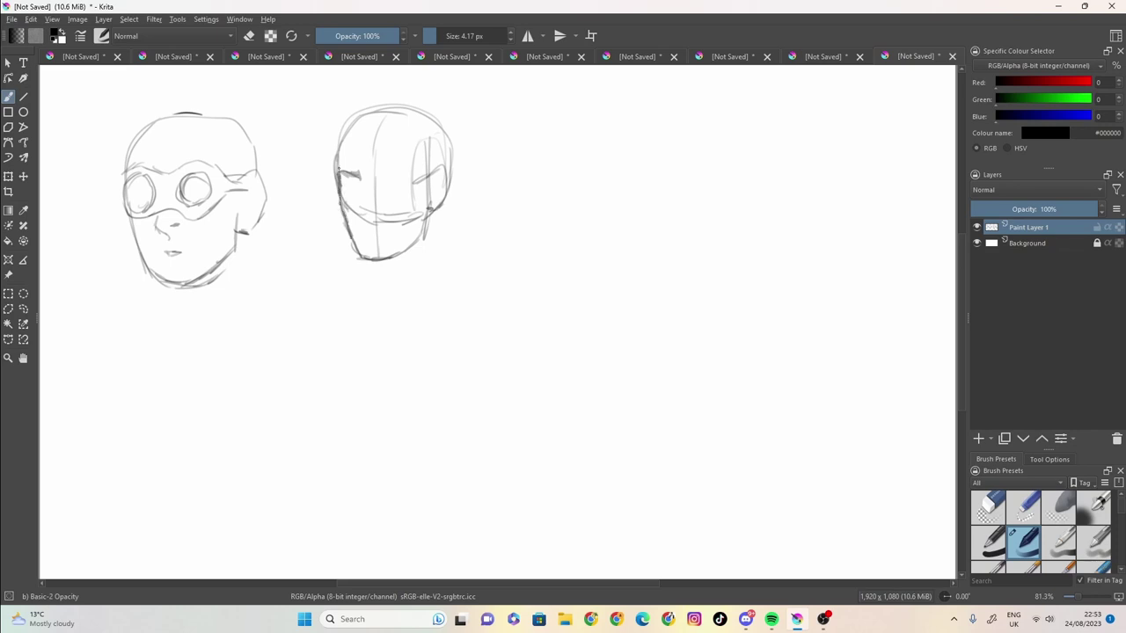
pyautogui.moveTo(337, 169)
pyautogui.mouseDown()
pyautogui.moveTo(338, 139)
pyautogui.moveTo(365, 117)
pyautogui.moveTo(414, 107)
pyautogui.moveTo(440, 132)
pyautogui.moveTo(451, 181)
pyautogui.moveTo(429, 125)
pyautogui.mouseUp()
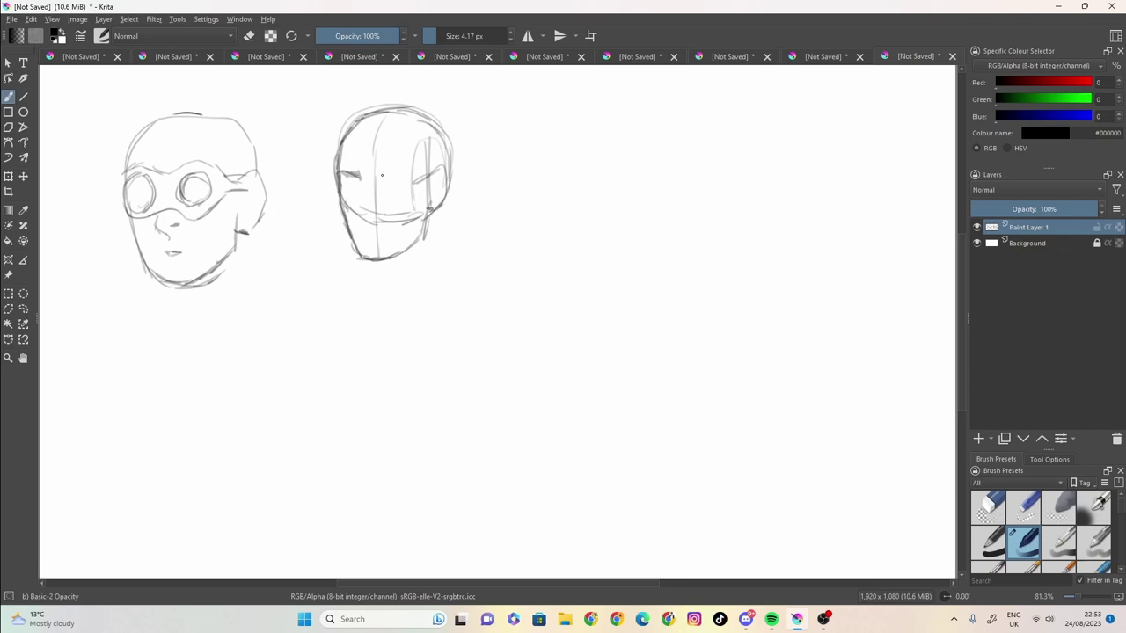
# Draw round eyes, a curved brow and cheek contour, the nose and a small mouth on the second head.
pyautogui.moveTo(393, 173)
pyautogui.mouseDown()
pyautogui.moveTo(415, 182)
pyautogui.moveTo(384, 176)
pyautogui.mouseUp()
pyautogui.moveTo(348, 188)
pyautogui.mouseDown()
pyautogui.moveTo(364, 192)
pyautogui.moveTo(356, 180)
pyautogui.moveTo(375, 167)
pyautogui.moveTo(436, 166)
pyautogui.moveTo(410, 199)
pyautogui.moveTo(343, 201)
pyautogui.moveTo(406, 188)
pyautogui.moveTo(382, 171)
pyautogui.moveTo(364, 218)
pyautogui.moveTo(379, 226)
pyautogui.mouseUp()
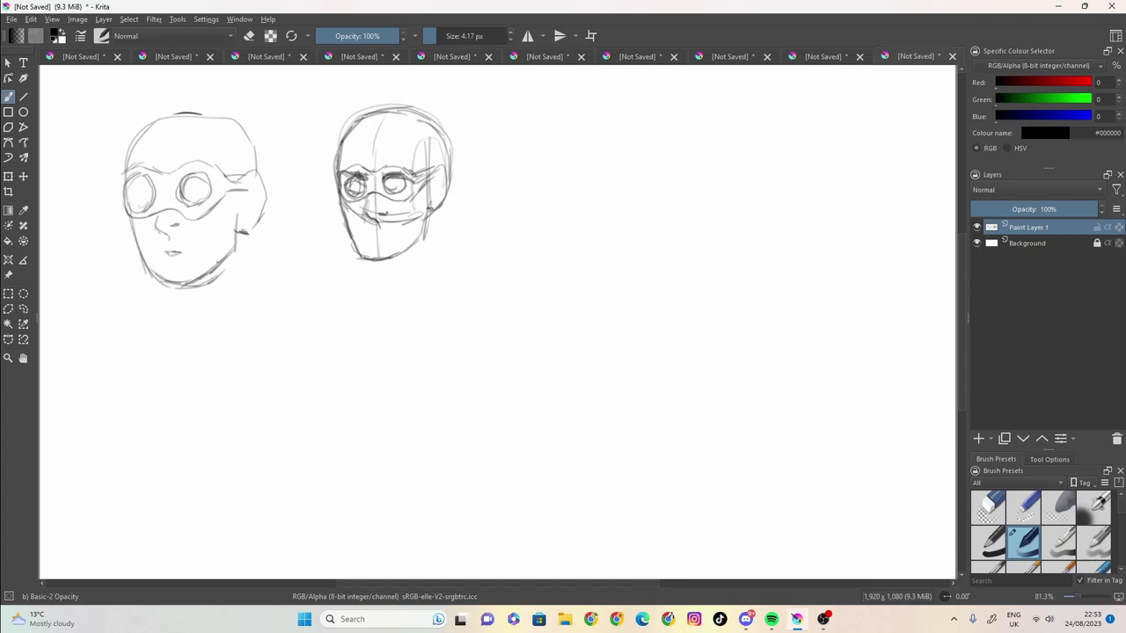
pyautogui.moveTo(370, 197); pyautogui.dragTo(368, 215)
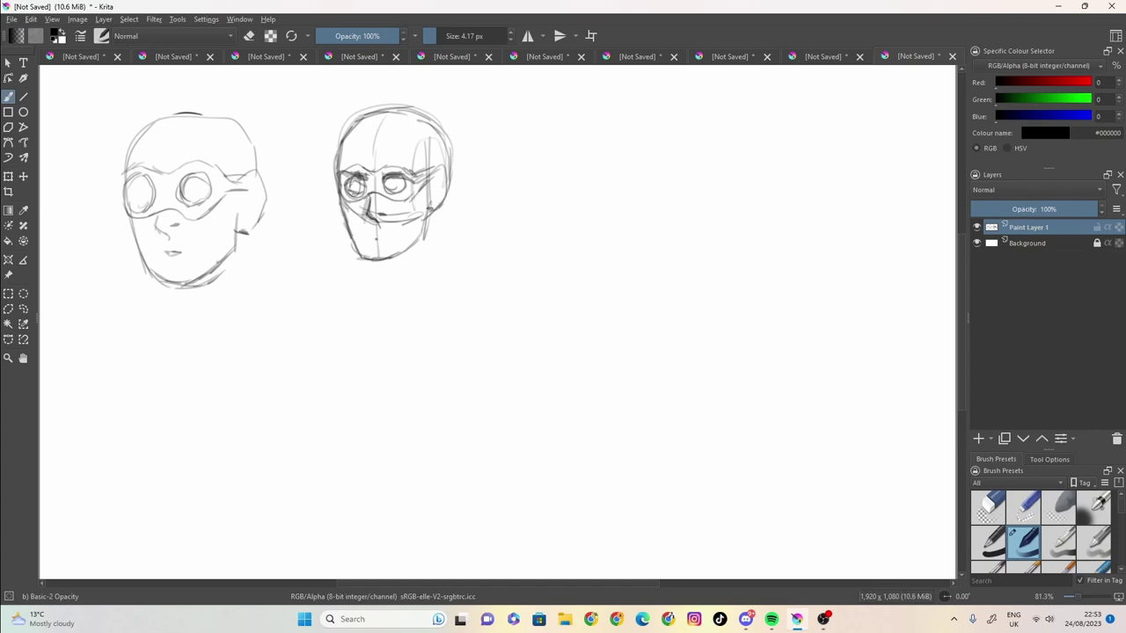
pyautogui.moveTo(373, 235); pyautogui.dragTo(390, 235)
pyautogui.moveTo(421, 191)
pyautogui.mouseDown()
pyautogui.moveTo(405, 199)
pyautogui.moveTo(376, 167)
pyautogui.mouseUp()
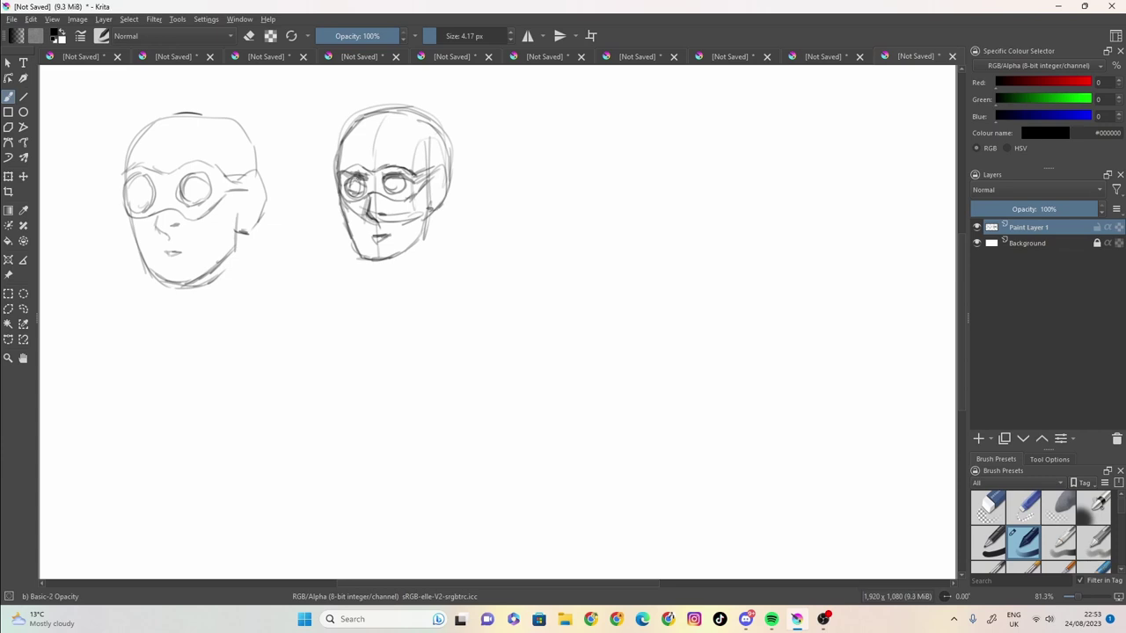
# Draw a curved hairline and bob-length hair around the top and sides of the second head.
pyautogui.moveTo(352, 177)
pyautogui.mouseDown()
pyautogui.moveTo(343, 192)
pyautogui.moveTo(360, 181)
pyautogui.moveTo(352, 162)
pyautogui.mouseUp()
pyautogui.moveTo(428, 163)
pyautogui.mouseDown()
pyautogui.moveTo(436, 234)
pyautogui.moveTo(446, 214)
pyautogui.mouseUp()
pyautogui.moveTo(428, 144)
pyautogui.mouseDown()
pyautogui.moveTo(405, 165)
pyautogui.moveTo(331, 146)
pyautogui.moveTo(343, 243)
pyautogui.mouseUp()
pyautogui.moveTo(339, 184)
pyautogui.mouseDown()
pyautogui.moveTo(343, 243)
pyautogui.moveTo(337, 234)
pyautogui.mouseUp()
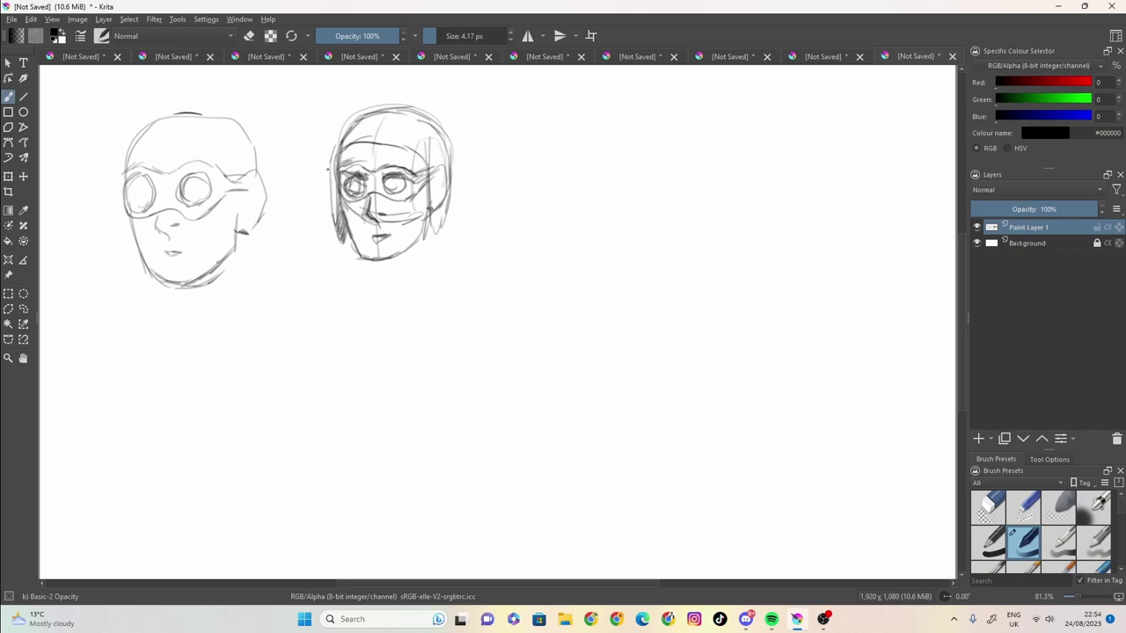
pyautogui.moveTo(327, 169)
pyautogui.mouseDown()
pyautogui.moveTo(328, 195)
pyautogui.moveTo(341, 127)
pyautogui.moveTo(366, 108)
pyautogui.moveTo(407, 105)
pyautogui.moveTo(441, 117)
pyautogui.moveTo(453, 183)
pyautogui.mouseUp()
pyautogui.moveTo(456, 139); pyautogui.dragTo(449, 185)
pyautogui.moveTo(426, 109)
pyautogui.mouseDown()
pyautogui.moveTo(449, 153)
pyautogui.moveTo(430, 197)
pyautogui.moveTo(437, 230)
pyautogui.moveTo(422, 240)
pyautogui.mouseUp()
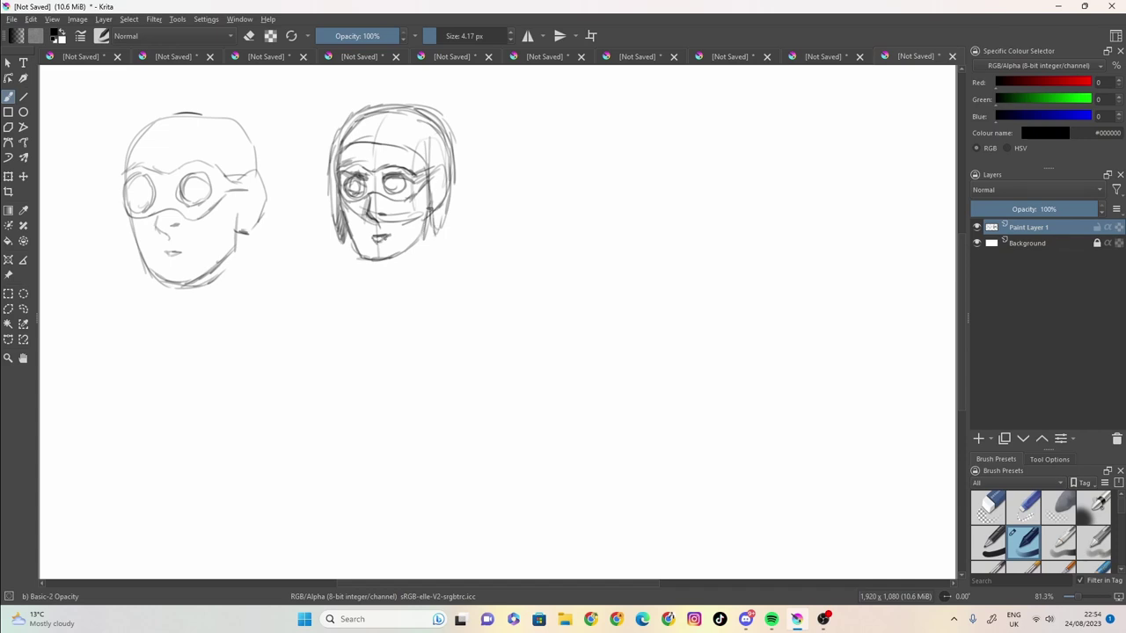
# Sketch the neck, pointed shoulder edges and collarbone lines below the second head.
pyautogui.moveTo(387, 259)
pyautogui.mouseDown()
pyautogui.moveTo(359, 249)
pyautogui.moveTo(397, 297)
pyautogui.mouseUp()
pyautogui.moveTo(413, 242)
pyautogui.mouseDown()
pyautogui.moveTo(388, 285)
pyautogui.moveTo(374, 268)
pyautogui.moveTo(390, 318)
pyautogui.mouseUp()
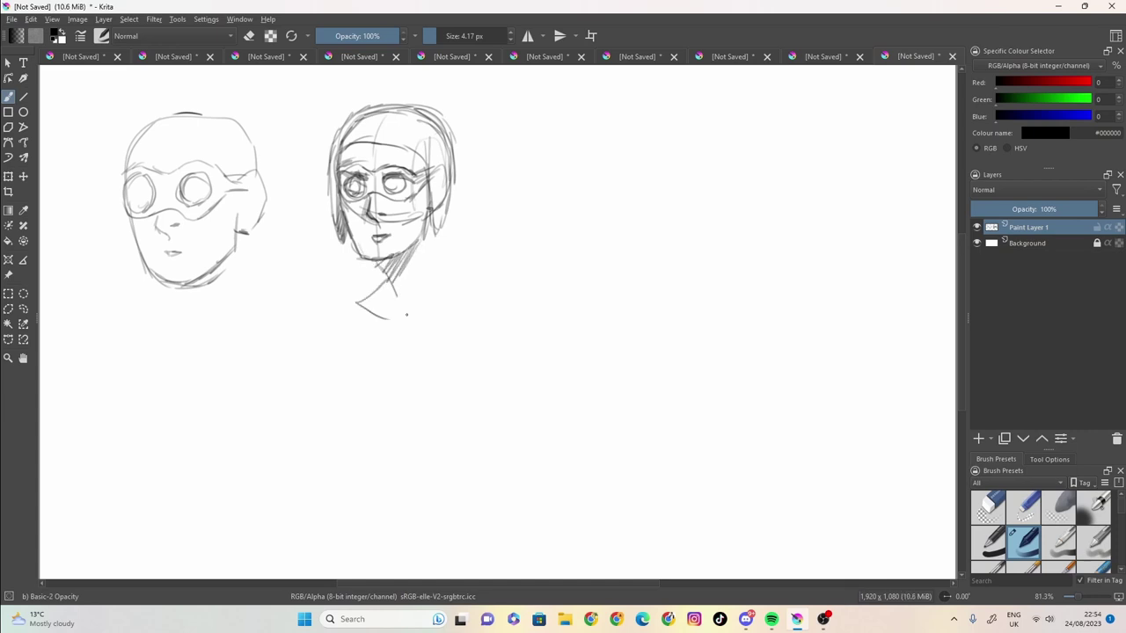
pyautogui.moveTo(431, 211)
pyautogui.mouseDown()
pyautogui.moveTo(432, 270)
pyautogui.moveTo(371, 291)
pyautogui.mouseUp()
pyautogui.moveTo(433, 264)
pyautogui.mouseDown()
pyautogui.moveTo(458, 296)
pyautogui.moveTo(436, 315)
pyautogui.moveTo(392, 320)
pyautogui.moveTo(433, 309)
pyautogui.moveTo(408, 308)
pyautogui.mouseUp()
pyautogui.moveTo(418, 254); pyautogui.dragTo(411, 294)
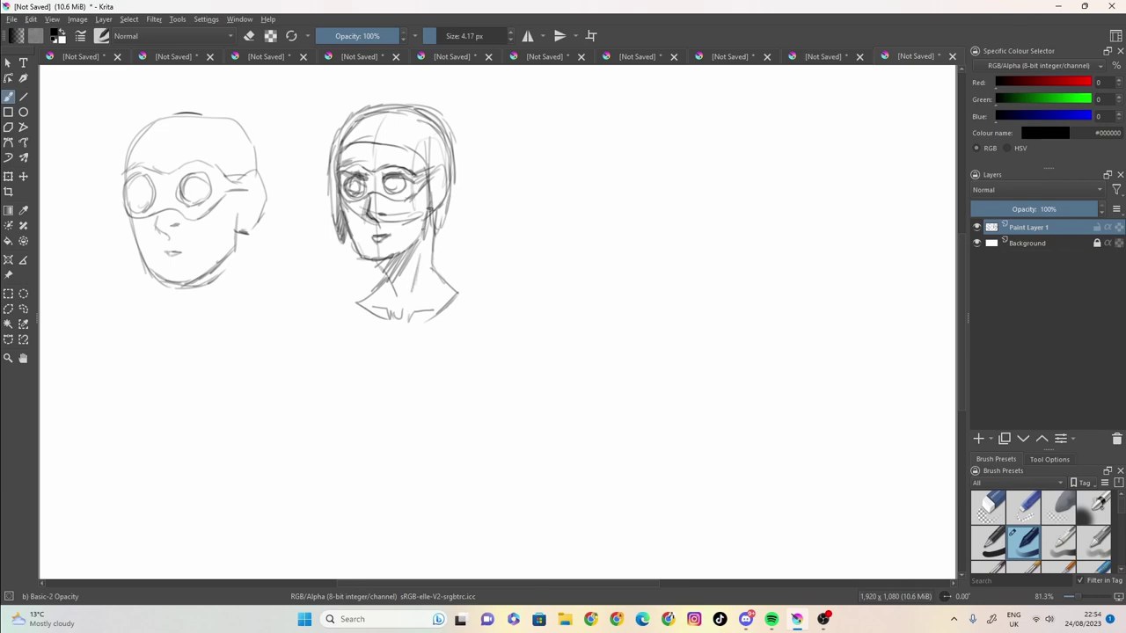
# Reinforce the jawline of the second head and thicken the hair beside its ear and neck.
pyautogui.moveTo(421, 231)
pyautogui.mouseDown()
pyautogui.moveTo(405, 254)
pyautogui.moveTo(352, 260)
pyautogui.mouseUp()
pyautogui.moveTo(404, 156); pyautogui.dragTo(394, 148)
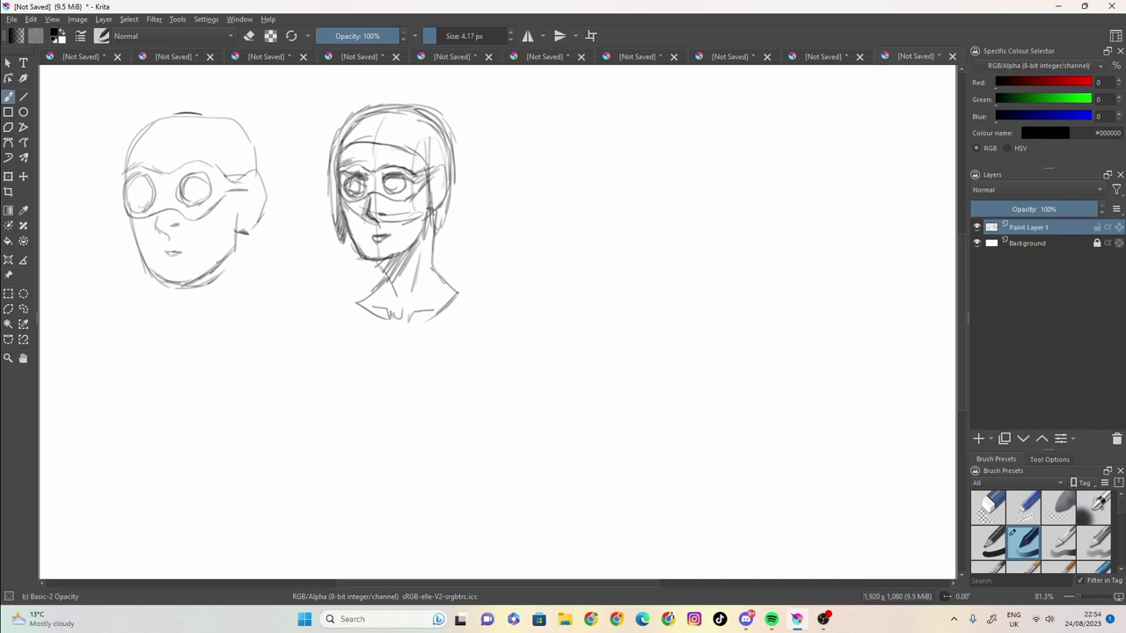
pyautogui.moveTo(436, 214); pyautogui.dragTo(433, 239)
pyautogui.moveTo(447, 223); pyautogui.dragTo(438, 238)
pyautogui.moveTo(454, 187); pyautogui.dragTo(449, 225)
pyautogui.moveTo(455, 167); pyautogui.dragTo(450, 213)
# Sketch a grid's top edge and four long, evenly spaced vertical lines beside the second head.
pyautogui.moveTo(484, 97); pyautogui.dragTo(482, 241)
pyautogui.moveTo(480, 135); pyautogui.dragTo(486, 327)
pyautogui.moveTo(483, 252); pyautogui.dragTo(485, 358)
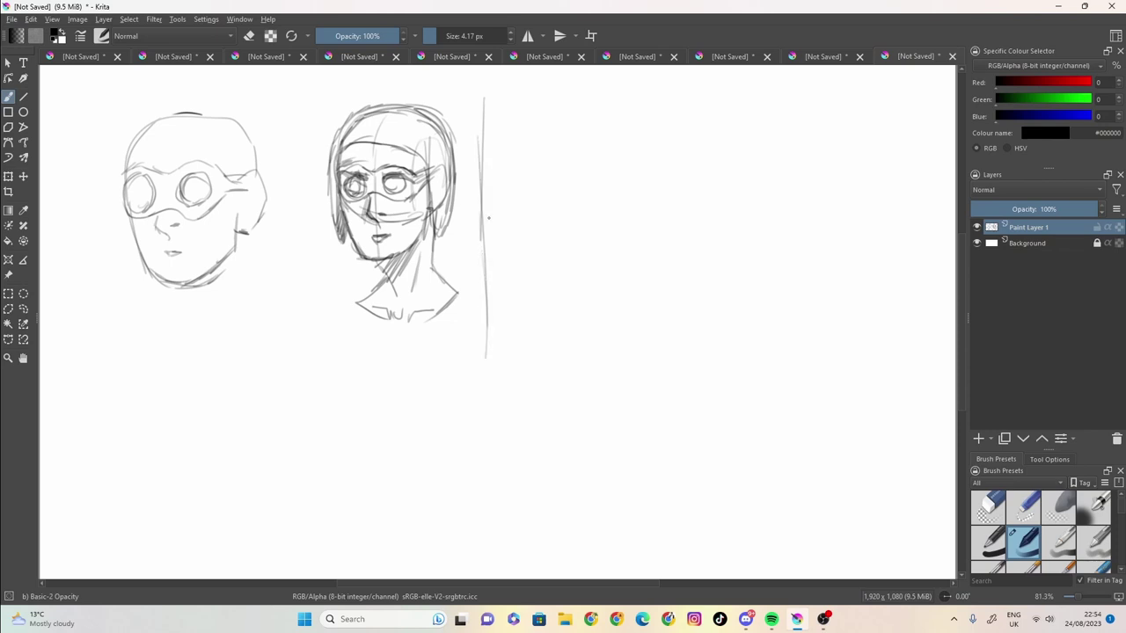
pyautogui.moveTo(497, 98); pyautogui.dragTo(633, 97)
pyautogui.moveTo(542, 99); pyautogui.dragTo(538, 165)
pyautogui.moveTo(533, 111); pyautogui.dragTo(538, 234)
pyautogui.moveTo(536, 161); pyautogui.dragTo(538, 355)
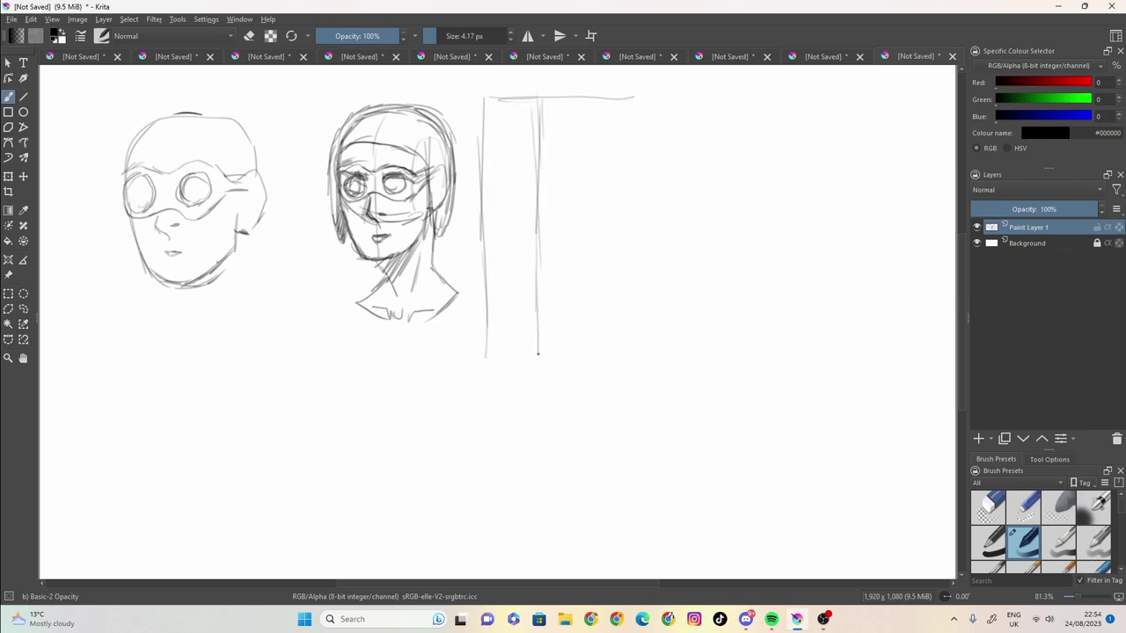
pyautogui.moveTo(539, 293); pyautogui.dragTo(539, 371)
pyautogui.moveTo(483, 100); pyautogui.dragTo(486, 372)
pyautogui.moveTo(591, 100)
pyautogui.mouseDown()
pyautogui.moveTo(588, 331)
pyautogui.moveTo(591, 149)
pyautogui.moveTo(589, 306)
pyautogui.mouseUp()
pyautogui.moveTo(589, 250); pyautogui.dragTo(593, 371)
pyautogui.moveTo(605, 99)
pyautogui.mouseDown()
pyautogui.moveTo(649, 96)
pyautogui.moveTo(643, 161)
pyautogui.mouseUp()
pyautogui.moveTo(646, 99); pyautogui.dragTo(645, 260)
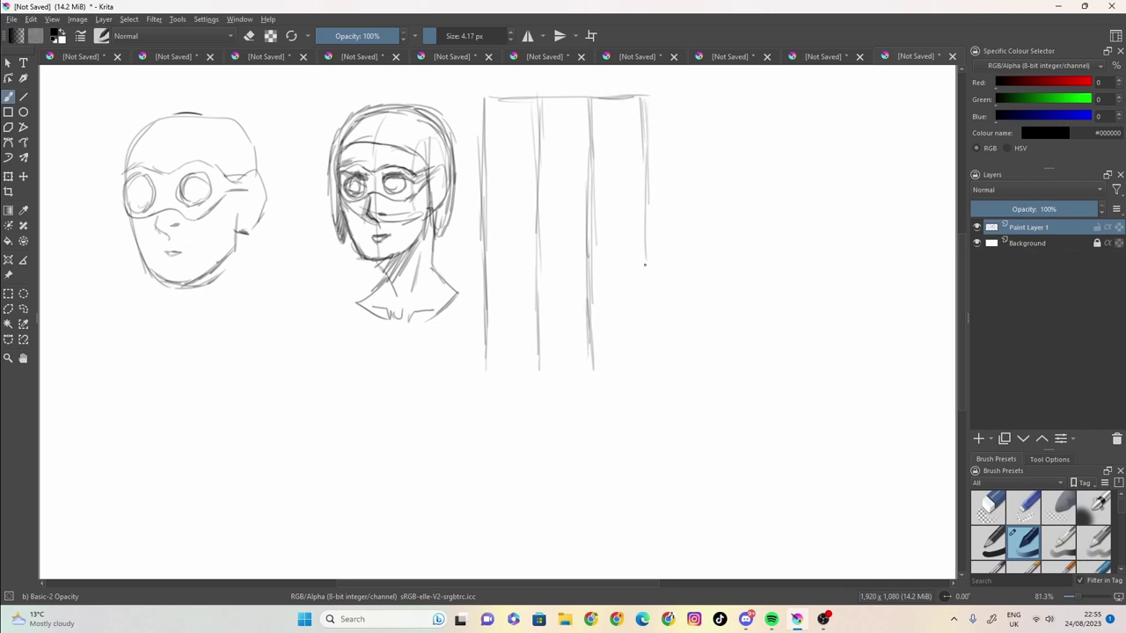
pyautogui.moveTo(645, 134); pyautogui.dragTo(645, 368)
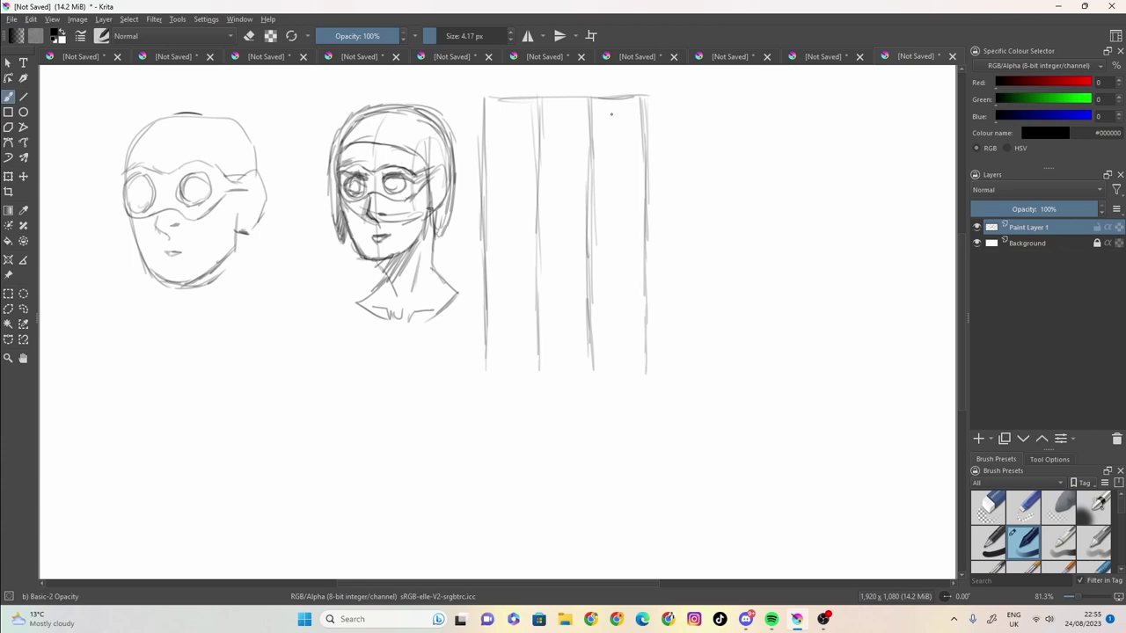
# Divide each of the three grid columns in half with a vertical line.
pyautogui.moveTo(613, 99); pyautogui.dragTo(620, 367)
pyautogui.moveTo(560, 101); pyautogui.dragTo(565, 369)
pyautogui.moveTo(509, 103); pyautogui.dragTo(512, 368)
pyautogui.moveTo(512, 362); pyautogui.dragTo(508, 193)
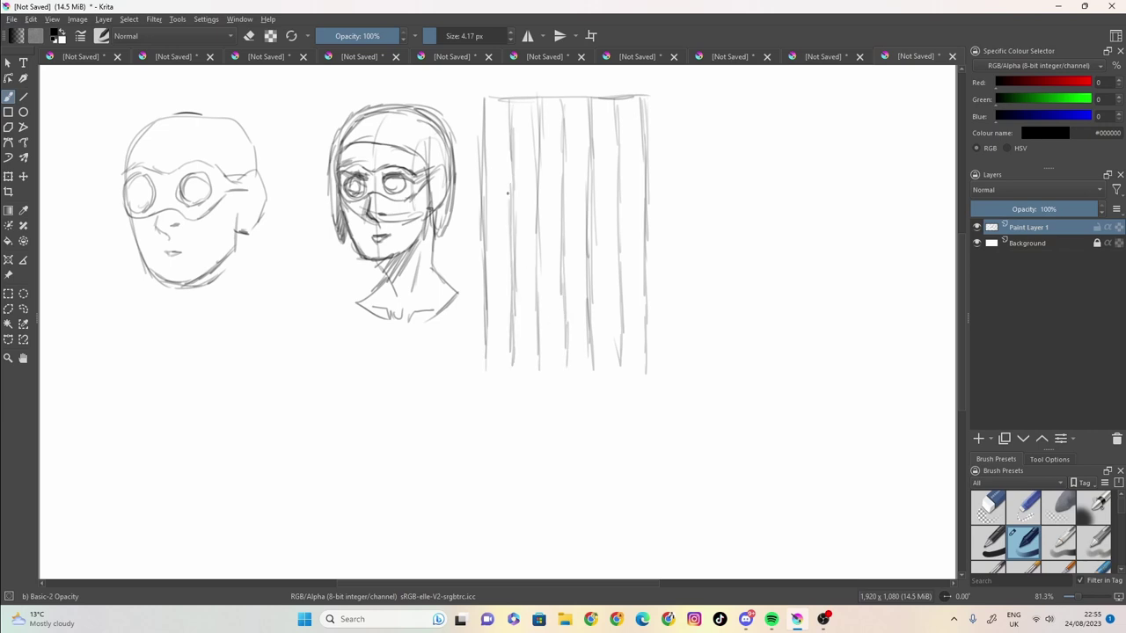
# Draw seven roughly evenly spaced horizontal lines across the grid below its top edge.
pyautogui.moveTo(625, 130)
pyautogui.mouseDown()
pyautogui.moveTo(499, 131)
pyautogui.moveTo(538, 129)
pyautogui.mouseUp()
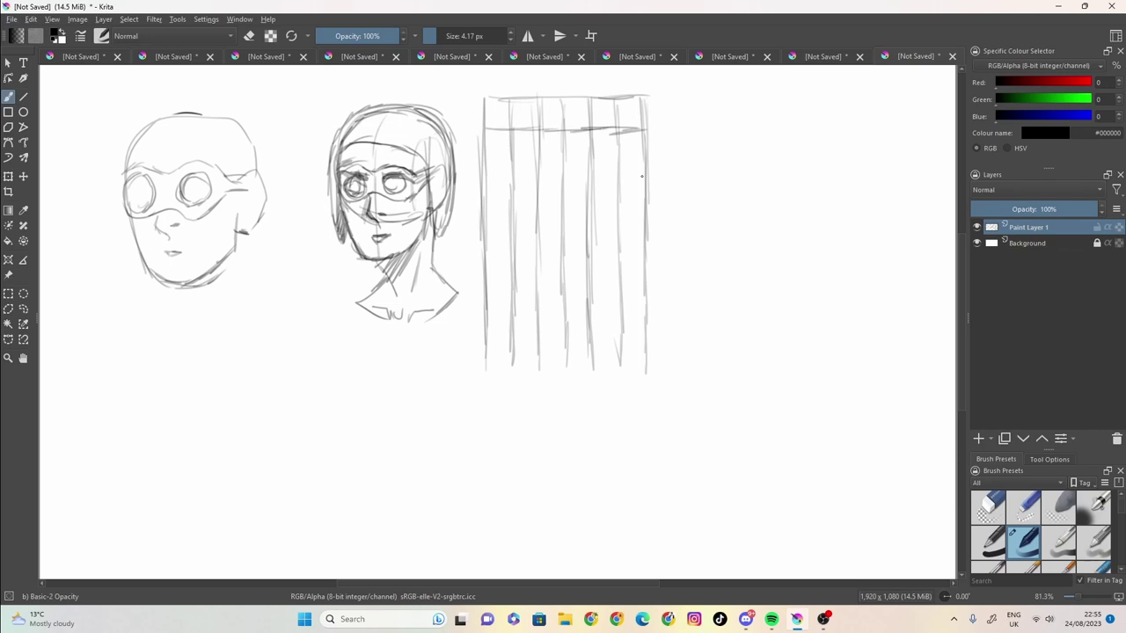
pyautogui.moveTo(647, 182)
pyautogui.mouseDown()
pyautogui.moveTo(482, 186)
pyautogui.moveTo(538, 185)
pyautogui.moveTo(505, 189)
pyautogui.mouseUp()
pyautogui.moveTo(642, 241); pyautogui.dragTo(480, 244)
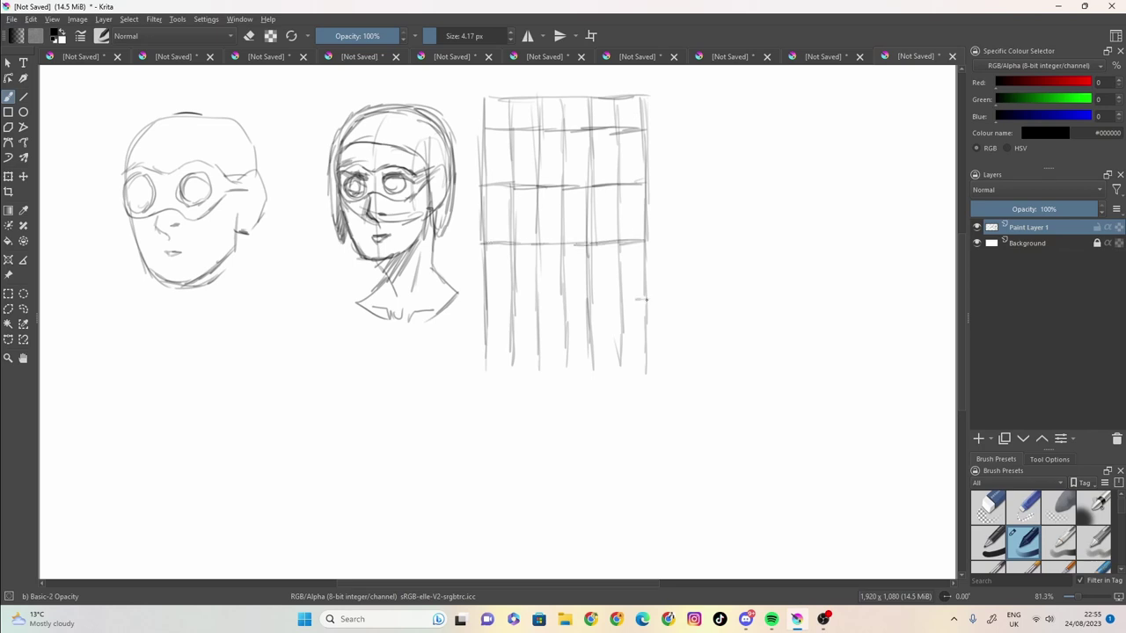
pyautogui.moveTo(643, 299); pyautogui.dragTo(480, 299)
pyautogui.moveTo(485, 299); pyautogui.dragTo(558, 302)
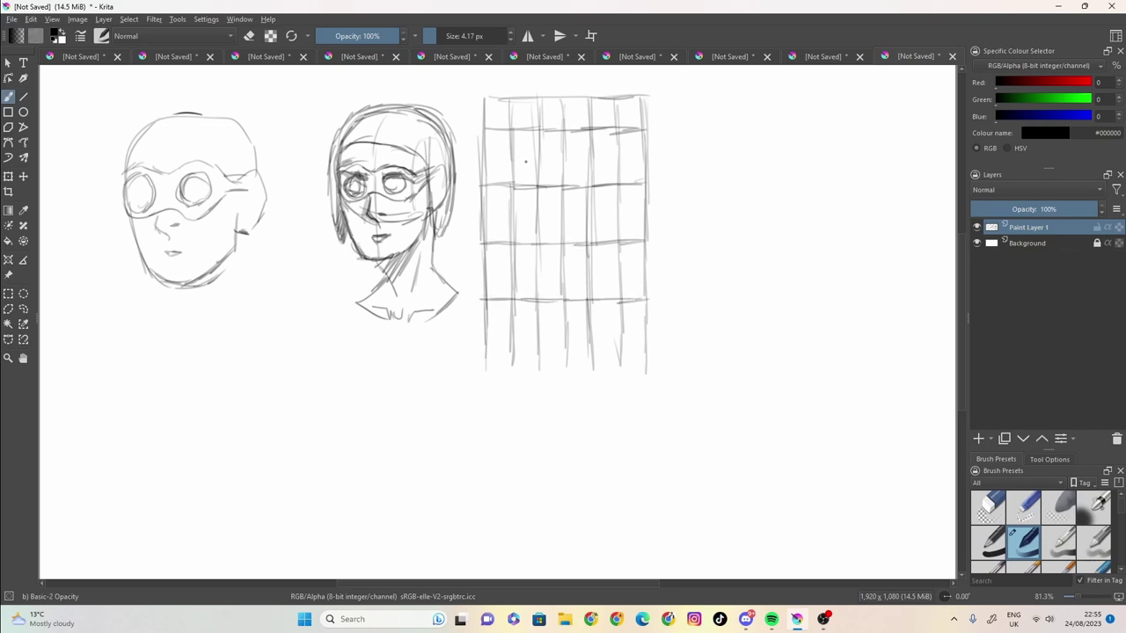
pyautogui.moveTo(647, 158); pyautogui.dragTo(479, 158)
pyautogui.moveTo(644, 211); pyautogui.dragTo(483, 214)
pyautogui.moveTo(642, 265)
pyautogui.mouseDown()
pyautogui.moveTo(479, 275)
pyautogui.moveTo(568, 272)
pyautogui.mouseUp()
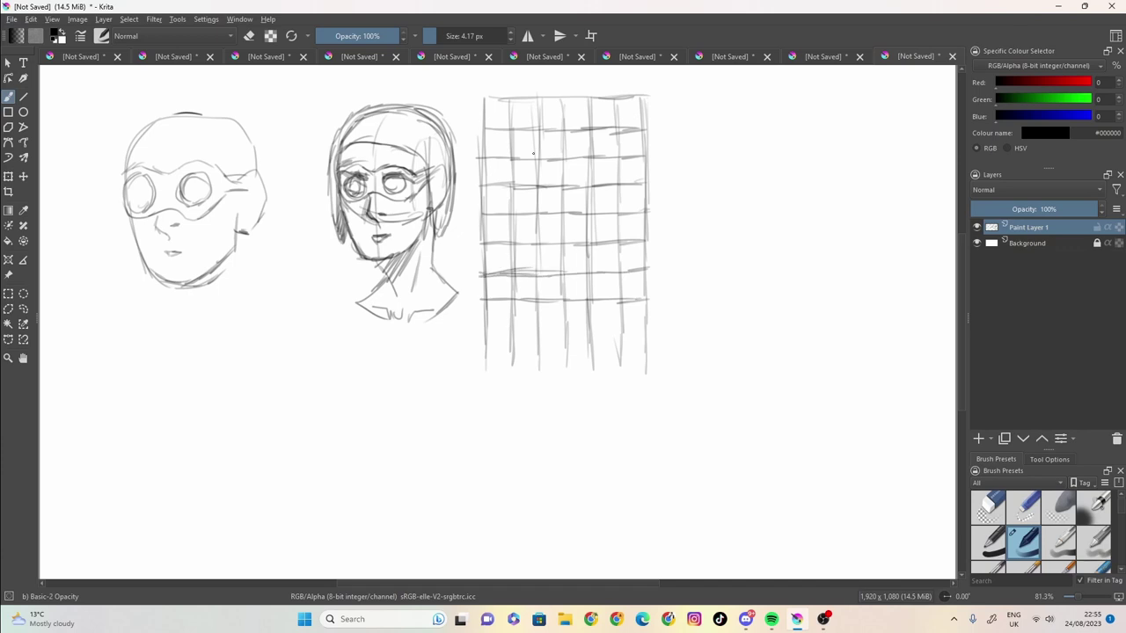
# Outline a front-facing head with ears and chin inside the grid, and add round eyes within a goggle-like contour.
pyautogui.moveTo(580, 99)
pyautogui.mouseDown()
pyautogui.moveTo(535, 102)
pyautogui.moveTo(503, 132)
pyautogui.moveTo(501, 187)
pyautogui.mouseUp()
pyautogui.moveTo(498, 141)
pyautogui.mouseDown()
pyautogui.moveTo(519, 113)
pyautogui.moveTo(598, 97)
pyautogui.moveTo(632, 146)
pyautogui.moveTo(634, 198)
pyautogui.mouseUp()
pyautogui.moveTo(633, 155); pyautogui.dragTo(611, 109)
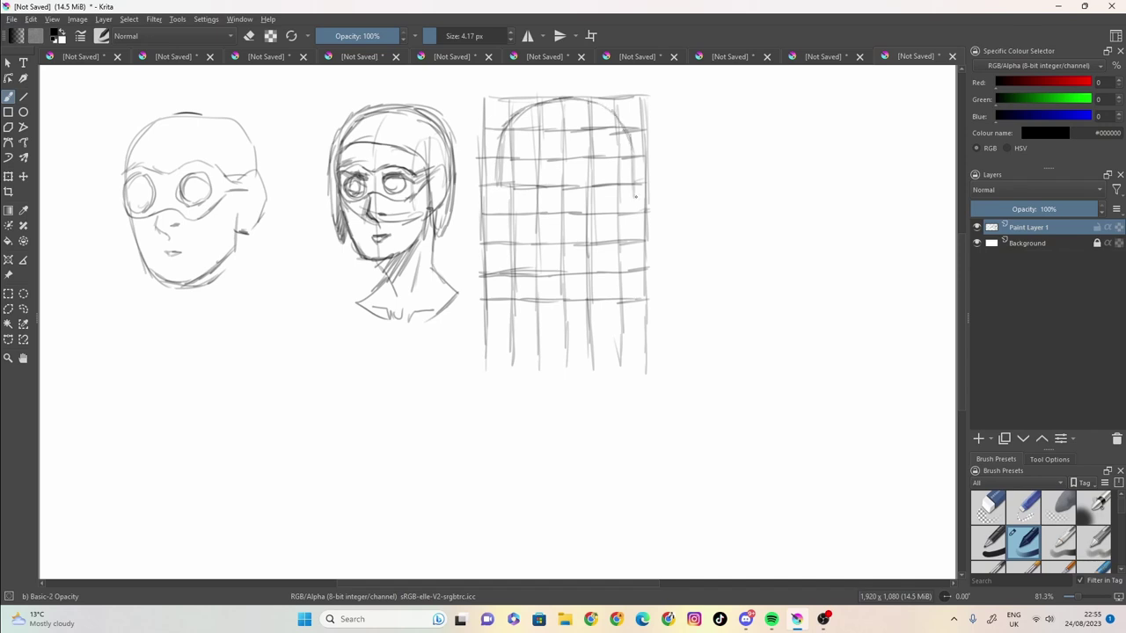
pyautogui.moveTo(630, 183)
pyautogui.mouseDown()
pyautogui.moveTo(639, 235)
pyautogui.moveTo(615, 239)
pyautogui.moveTo(595, 294)
pyautogui.moveTo(551, 300)
pyautogui.mouseUp()
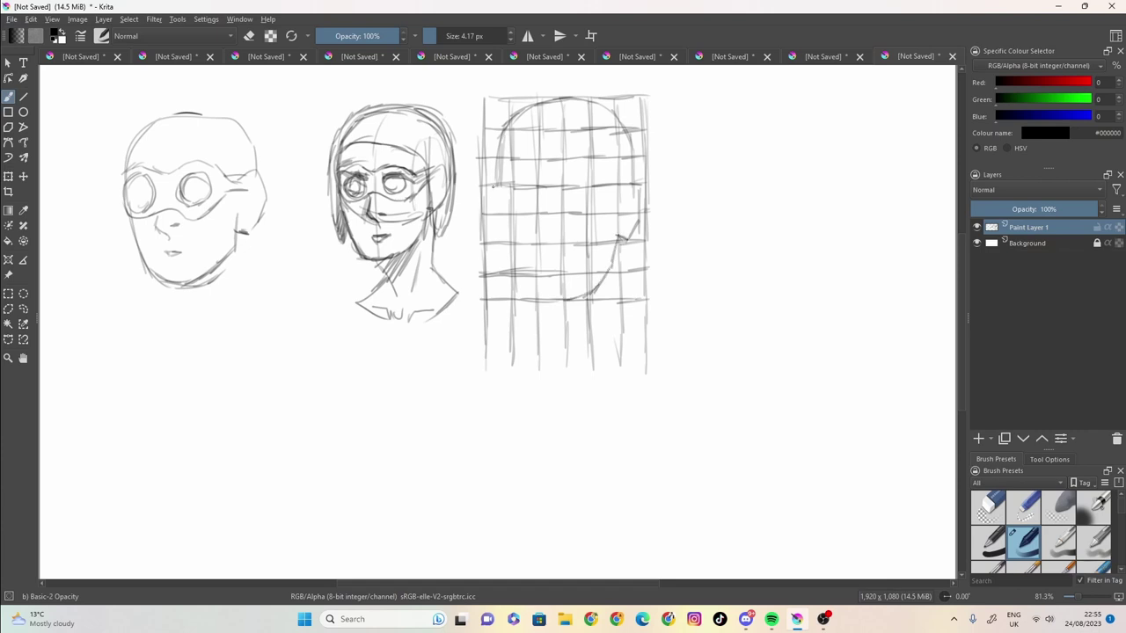
pyautogui.moveTo(491, 188)
pyautogui.mouseDown()
pyautogui.moveTo(492, 236)
pyautogui.moveTo(559, 299)
pyautogui.moveTo(575, 298)
pyautogui.moveTo(555, 298)
pyautogui.mouseUp()
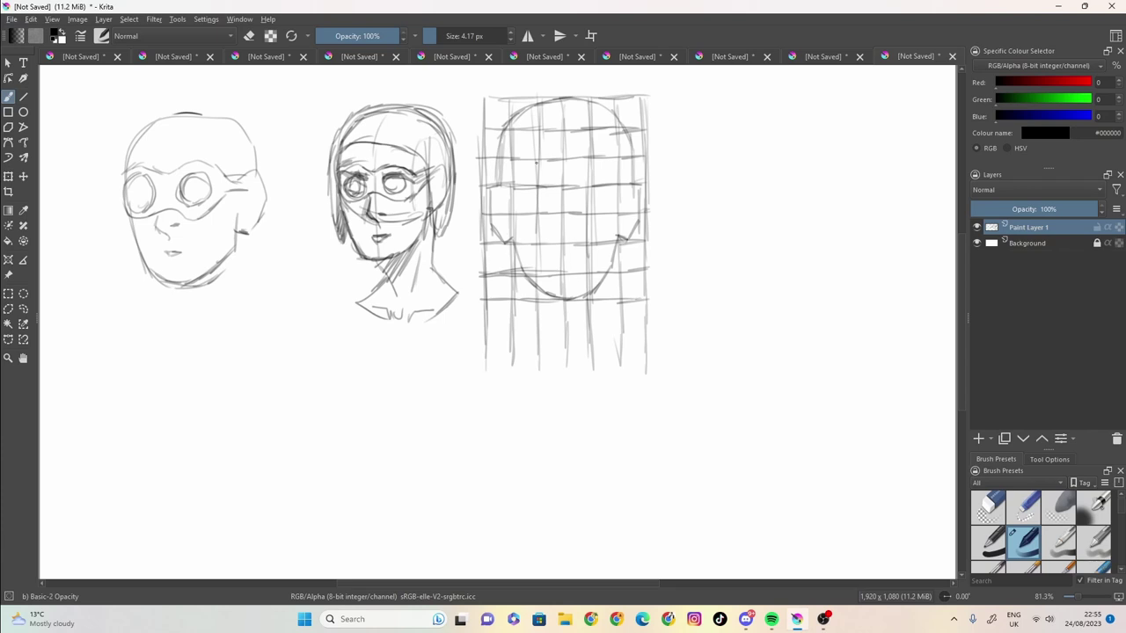
pyautogui.moveTo(507, 181)
pyautogui.mouseDown()
pyautogui.moveTo(601, 170)
pyautogui.moveTo(624, 203)
pyautogui.moveTo(622, 225)
pyautogui.moveTo(607, 233)
pyautogui.moveTo(563, 213)
pyautogui.moveTo(548, 230)
pyautogui.moveTo(510, 220)
pyautogui.moveTo(525, 183)
pyautogui.moveTo(545, 193)
pyautogui.moveTo(523, 206)
pyautogui.moveTo(543, 187)
pyautogui.moveTo(586, 207)
pyautogui.moveTo(609, 188)
pyautogui.moveTo(622, 193)
pyautogui.mouseUp()
# Draw long hair framing both sides of the front-facing head, with curved hairlines across the forehead.
pyautogui.moveTo(500, 168)
pyautogui.mouseDown()
pyautogui.moveTo(514, 180)
pyautogui.moveTo(498, 190)
pyautogui.moveTo(488, 267)
pyautogui.moveTo(499, 289)
pyautogui.mouseUp()
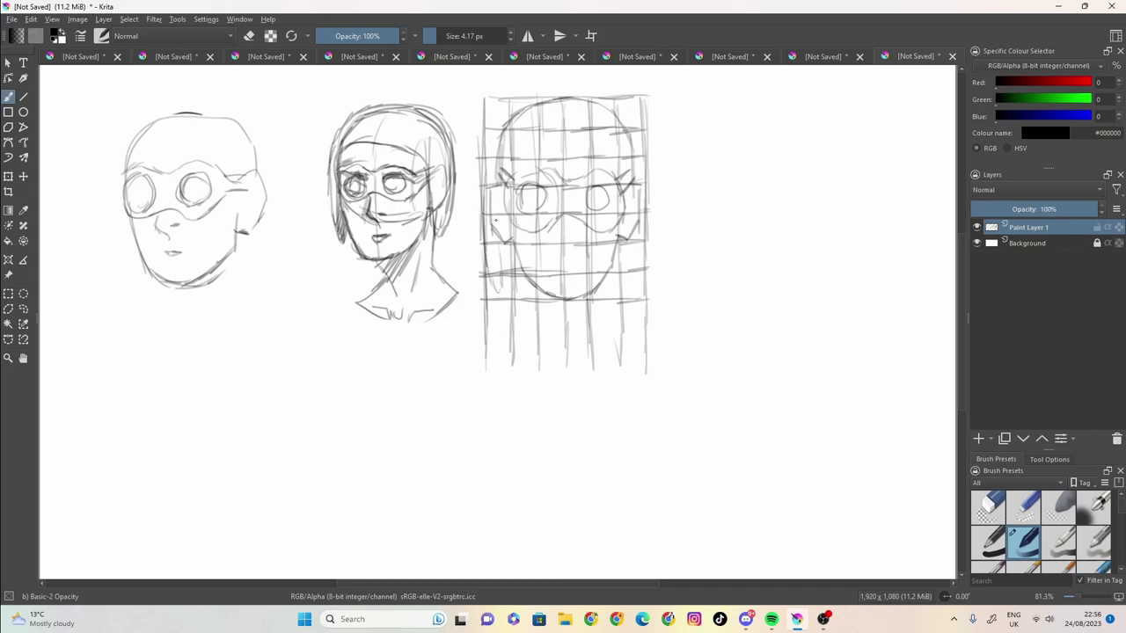
pyautogui.moveTo(500, 177); pyautogui.dragTo(499, 279)
pyautogui.moveTo(487, 170)
pyautogui.mouseDown()
pyautogui.moveTo(499, 120)
pyautogui.moveTo(539, 98)
pyautogui.moveTo(582, 93)
pyautogui.moveTo(636, 123)
pyautogui.mouseUp()
pyautogui.moveTo(655, 176)
pyautogui.mouseDown()
pyautogui.moveTo(635, 128)
pyautogui.moveTo(647, 246)
pyautogui.moveTo(631, 293)
pyautogui.mouseUp()
pyautogui.moveTo(630, 174); pyautogui.dragTo(633, 292)
pyautogui.moveTo(636, 253); pyautogui.dragTo(639, 292)
pyautogui.moveTo(631, 178)
pyautogui.mouseDown()
pyautogui.moveTo(612, 148)
pyautogui.moveTo(578, 137)
pyautogui.moveTo(549, 139)
pyautogui.moveTo(505, 180)
pyautogui.mouseUp()
pyautogui.moveTo(507, 179)
pyautogui.mouseDown()
pyautogui.moveTo(571, 145)
pyautogui.moveTo(634, 182)
pyautogui.mouseUp()
pyautogui.moveTo(624, 171); pyautogui.dragTo(571, 146)
# Add the nose and mouth to the front-facing head, and sketch its neck with a curved base and collarbone marks.
pyautogui.moveTo(554, 237); pyautogui.dragTo(553, 243)
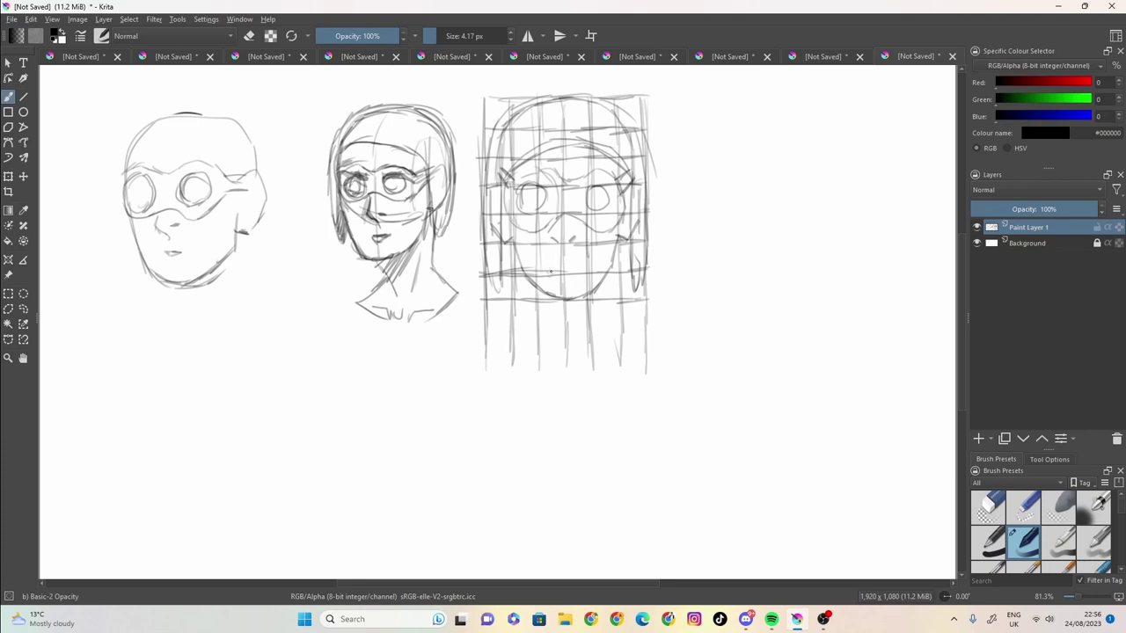
pyautogui.moveTo(549, 270)
pyautogui.mouseDown()
pyautogui.moveTo(575, 275)
pyautogui.moveTo(568, 262)
pyautogui.moveTo(586, 261)
pyautogui.mouseUp()
pyautogui.moveTo(513, 248)
pyautogui.mouseDown()
pyautogui.moveTo(524, 334)
pyautogui.moveTo(493, 360)
pyautogui.mouseUp()
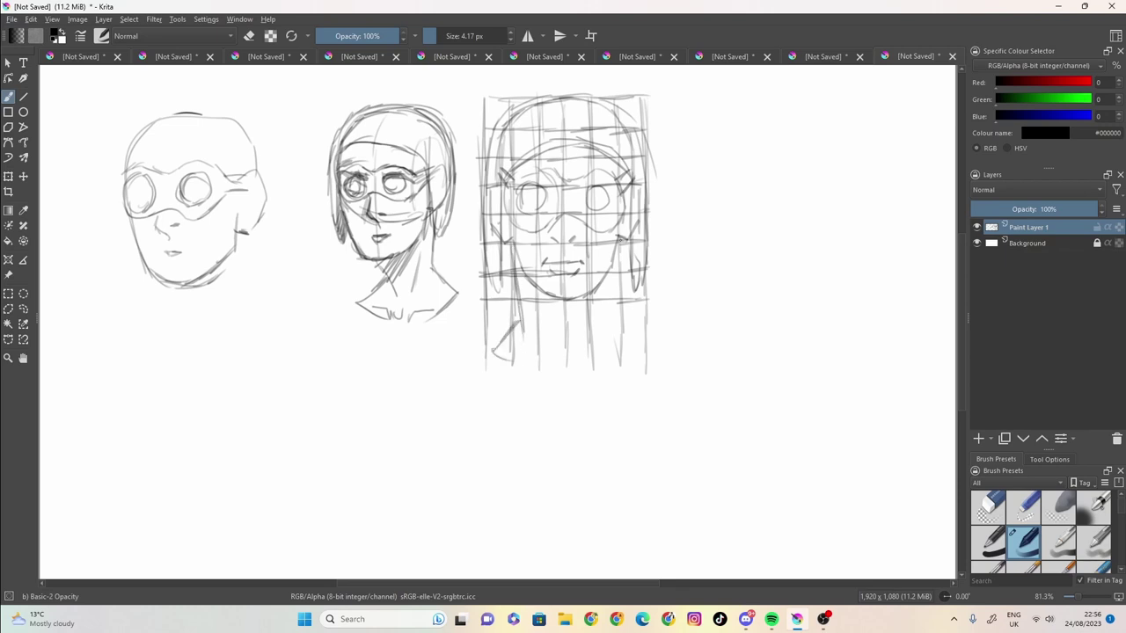
pyautogui.moveTo(619, 243)
pyautogui.mouseDown()
pyautogui.moveTo(609, 314)
pyautogui.moveTo(637, 338)
pyautogui.moveTo(601, 378)
pyautogui.moveTo(553, 385)
pyautogui.moveTo(517, 348)
pyautogui.mouseUp()
pyautogui.moveTo(609, 302); pyautogui.dragTo(615, 348)
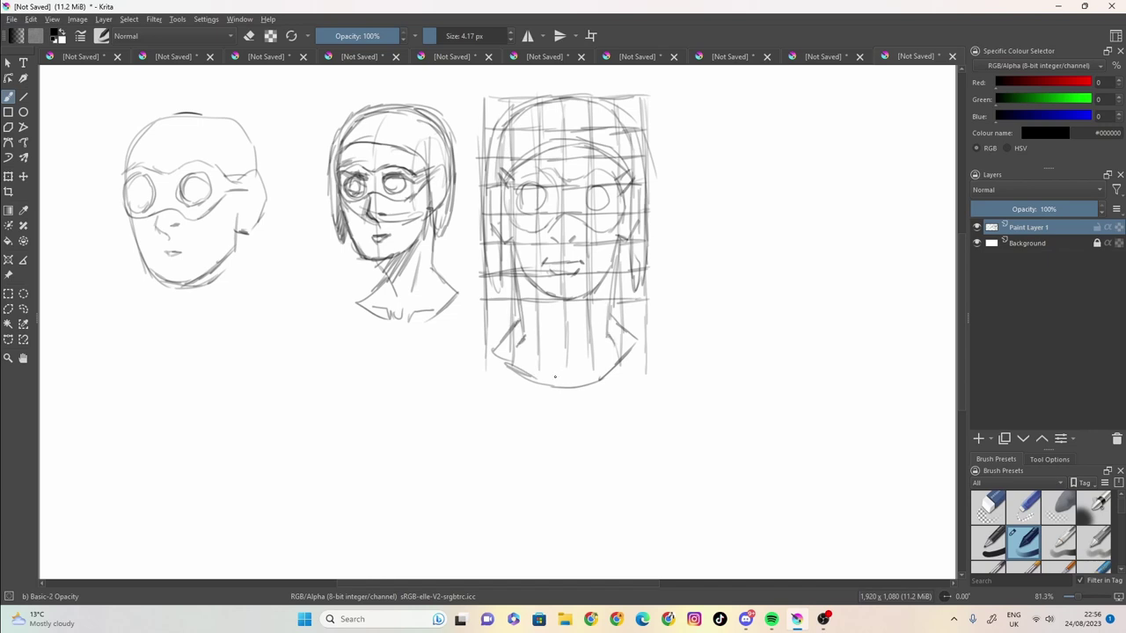
pyautogui.moveTo(555, 376)
pyautogui.mouseDown()
pyautogui.moveTo(558, 389)
pyautogui.moveTo(586, 391)
pyautogui.mouseUp()
# Sketch the top edge and a row of long vertical lines for a second grid beside the front-facing head.
pyautogui.moveTo(657, 93)
pyautogui.mouseDown()
pyautogui.moveTo(658, 320)
pyautogui.moveTo(657, 255)
pyautogui.moveTo(723, 94)
pyautogui.moveTo(885, 96)
pyautogui.mouseUp()
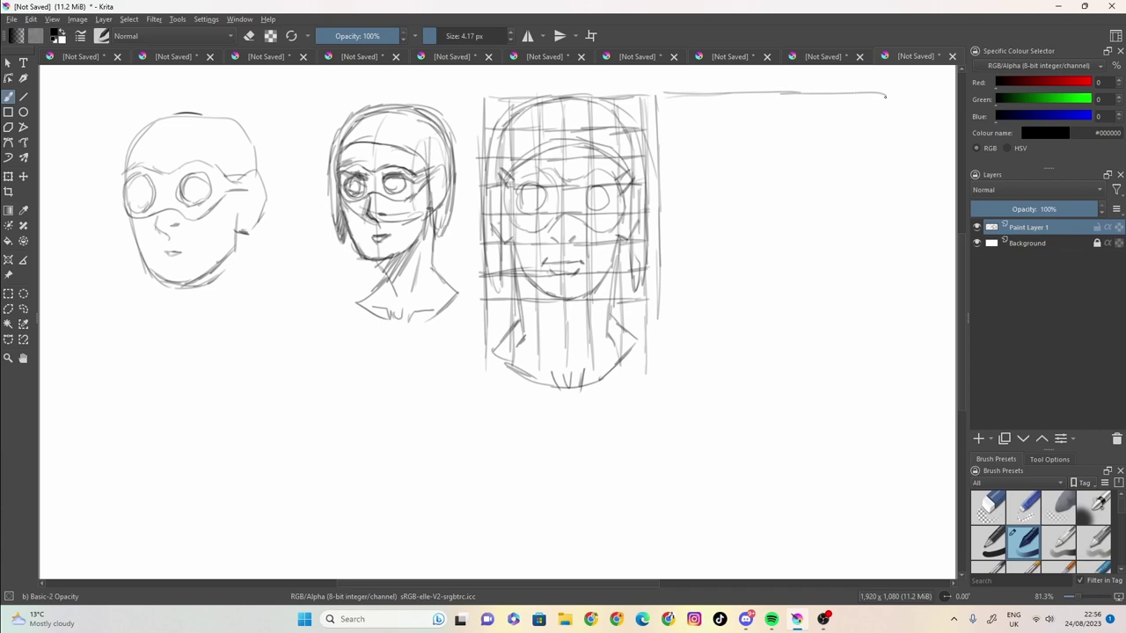
pyautogui.moveTo(711, 98); pyautogui.dragTo(711, 332)
pyautogui.moveTo(768, 95); pyautogui.dragTo(767, 337)
pyautogui.moveTo(738, 99); pyautogui.dragTo(741, 341)
pyautogui.moveTo(800, 96); pyautogui.dragTo(798, 334)
pyautogui.moveTo(854, 95); pyautogui.dragTo(857, 341)
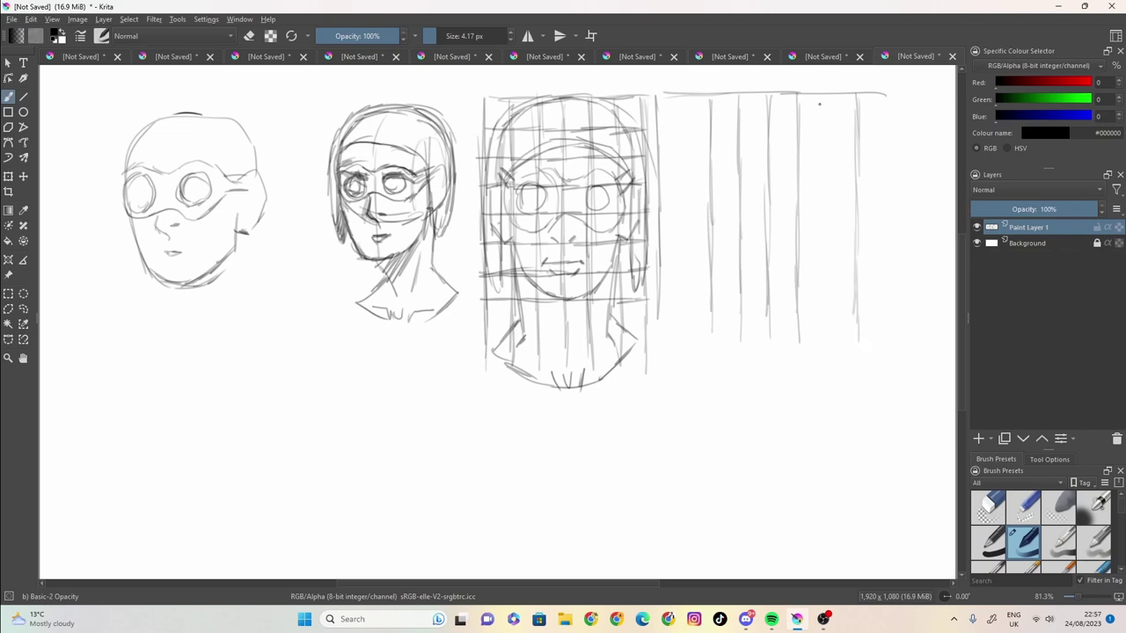
pyautogui.moveTo(817, 96); pyautogui.dragTo(836, 155)
pyautogui.moveTo(815, 113)
pyautogui.mouseDown()
pyautogui.moveTo(816, 341)
pyautogui.moveTo(838, 233)
pyautogui.moveTo(837, 370)
pyautogui.mouseUp()
pyautogui.moveTo(683, 97); pyautogui.dragTo(682, 271)
pyautogui.moveTo(684, 146); pyautogui.dragTo(685, 295)
pyautogui.moveTo(686, 235); pyautogui.dragTo(684, 333)
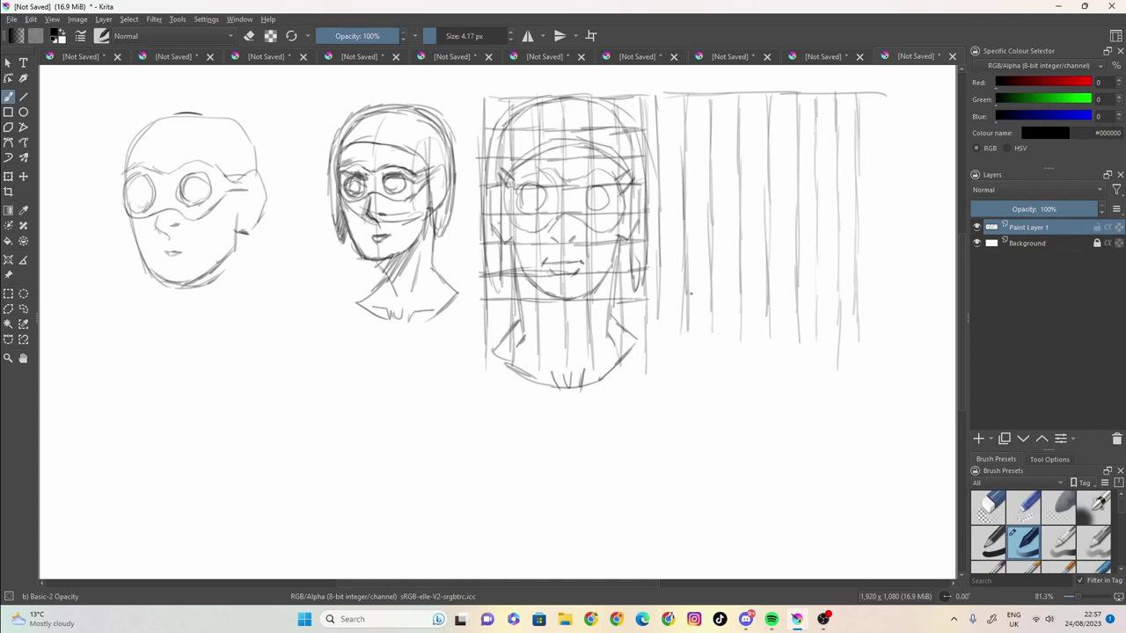
# Draw evenly spaced horizontal lines across the second set of vertical lines to complete the grid beside the front-facing head.
pyautogui.moveTo(852, 121); pyautogui.dragTo(659, 129)
pyautogui.moveTo(728, 126); pyautogui.dragTo(659, 128)
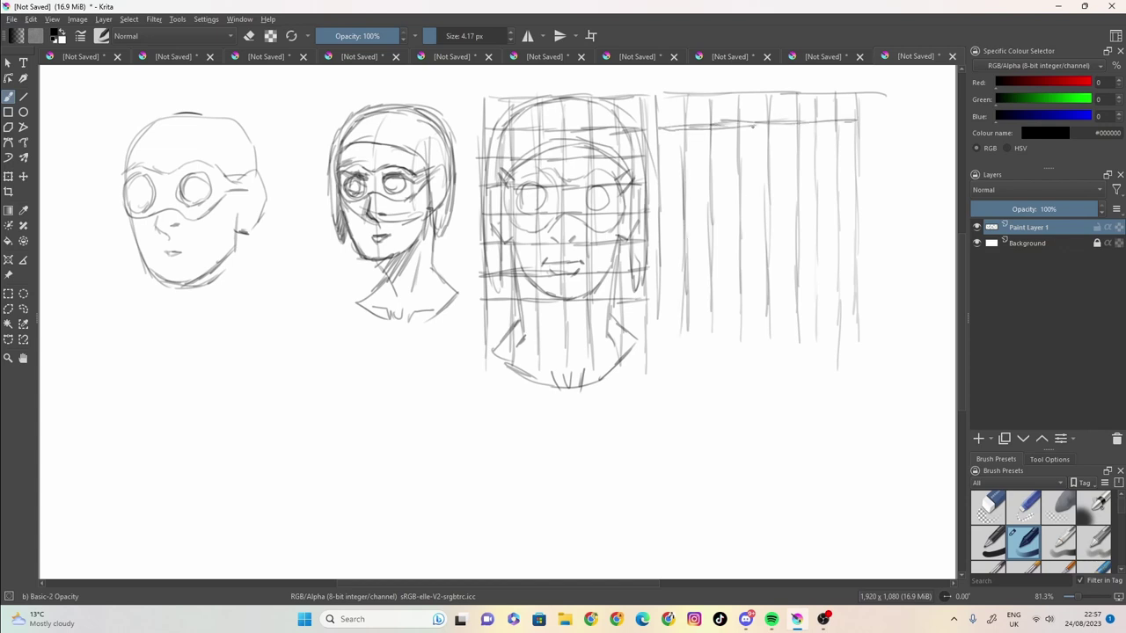
pyautogui.moveTo(796, 125); pyautogui.dragTo(735, 127)
pyautogui.moveTo(830, 184)
pyautogui.mouseDown()
pyautogui.moveTo(853, 181)
pyautogui.moveTo(661, 185)
pyautogui.mouseUp()
pyautogui.moveTo(732, 189); pyautogui.dragTo(656, 186)
pyautogui.moveTo(851, 241); pyautogui.dragTo(651, 250)
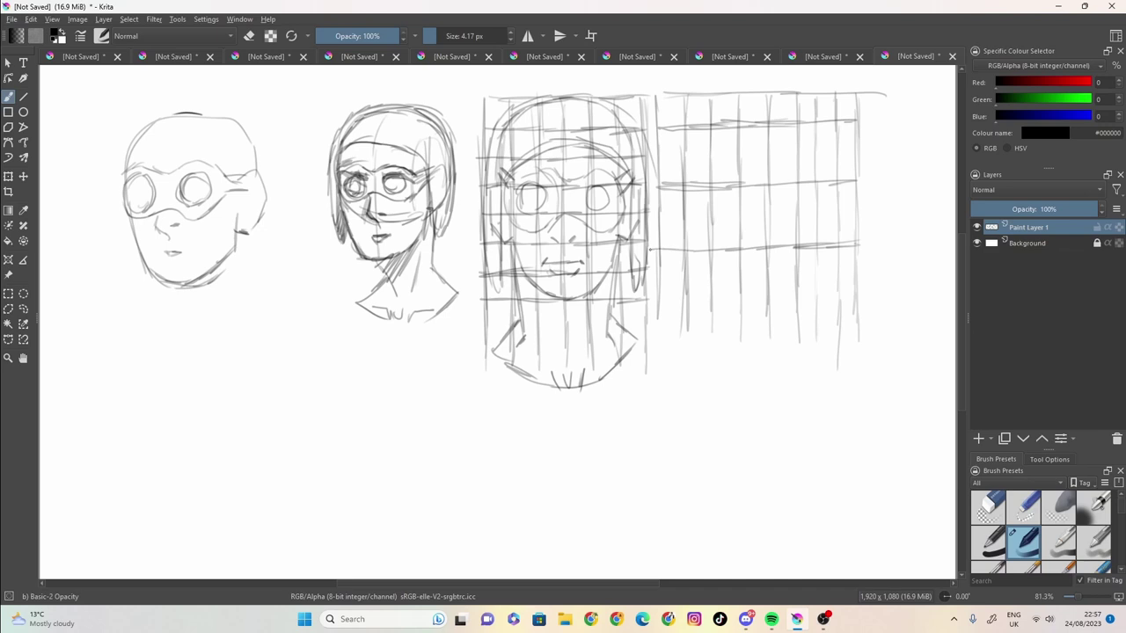
pyautogui.moveTo(725, 246); pyautogui.dragTo(651, 251)
pyautogui.moveTo(853, 306)
pyautogui.mouseDown()
pyautogui.moveTo(663, 314)
pyautogui.moveTo(665, 280)
pyautogui.moveTo(766, 281)
pyautogui.mouseUp()
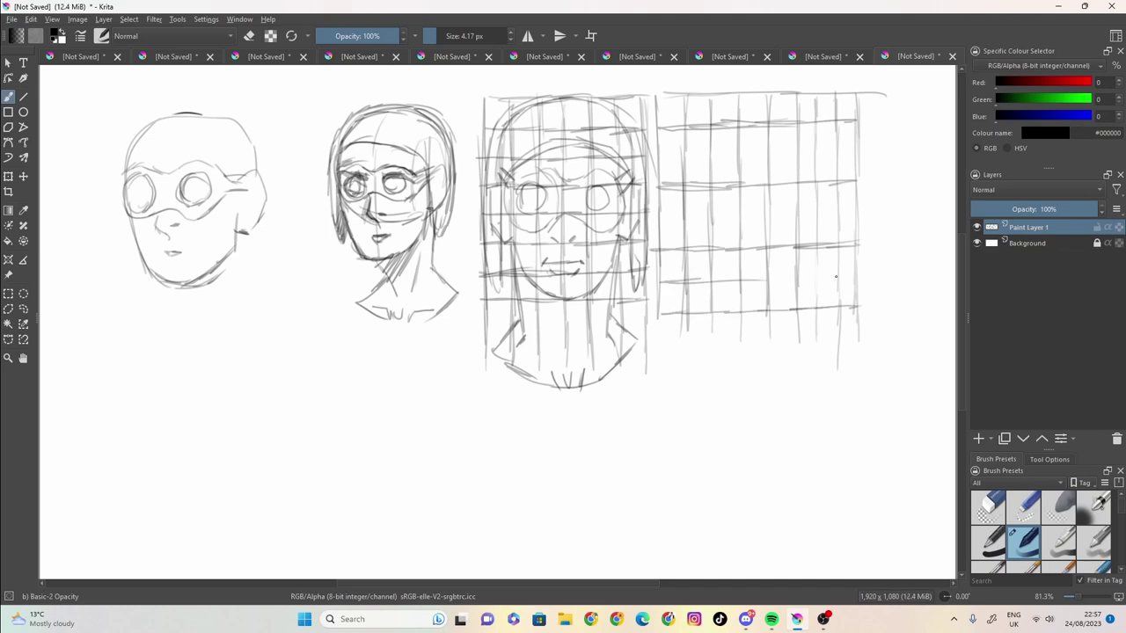
pyautogui.moveTo(855, 275); pyautogui.dragTo(739, 281)
pyautogui.moveTo(861, 216); pyautogui.dragTo(663, 217)
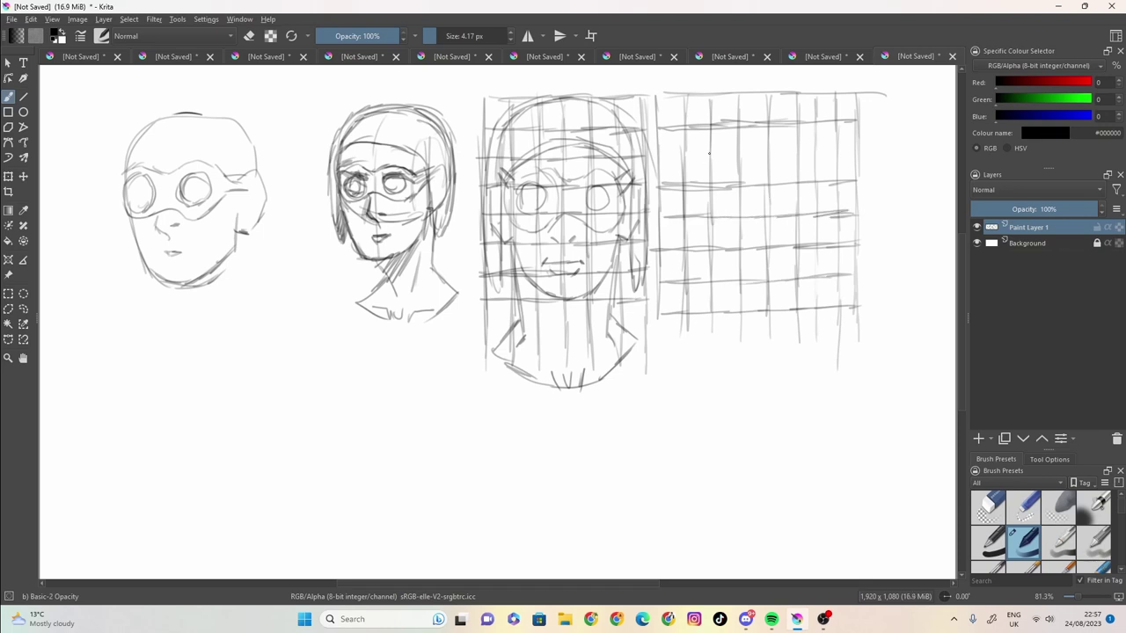
pyautogui.moveTo(853, 151); pyautogui.dragTo(657, 159)
# Outline a right-facing profile head inside the second grid, with a rounded skull, back of the neck, forehead and nose.
pyautogui.moveTo(762, 98)
pyautogui.mouseDown()
pyautogui.moveTo(721, 104)
pyautogui.moveTo(667, 162)
pyautogui.moveTo(692, 123)
pyautogui.moveTo(745, 92)
pyautogui.moveTo(660, 181)
pyautogui.moveTo(674, 295)
pyautogui.moveTo(662, 344)
pyautogui.mouseUp()
pyautogui.moveTo(771, 96)
pyautogui.mouseDown()
pyautogui.moveTo(819, 125)
pyautogui.moveTo(836, 179)
pyautogui.mouseUp()
pyautogui.moveTo(813, 121)
pyautogui.mouseDown()
pyautogui.moveTo(856, 245)
pyautogui.moveTo(836, 238)
pyautogui.mouseUp()
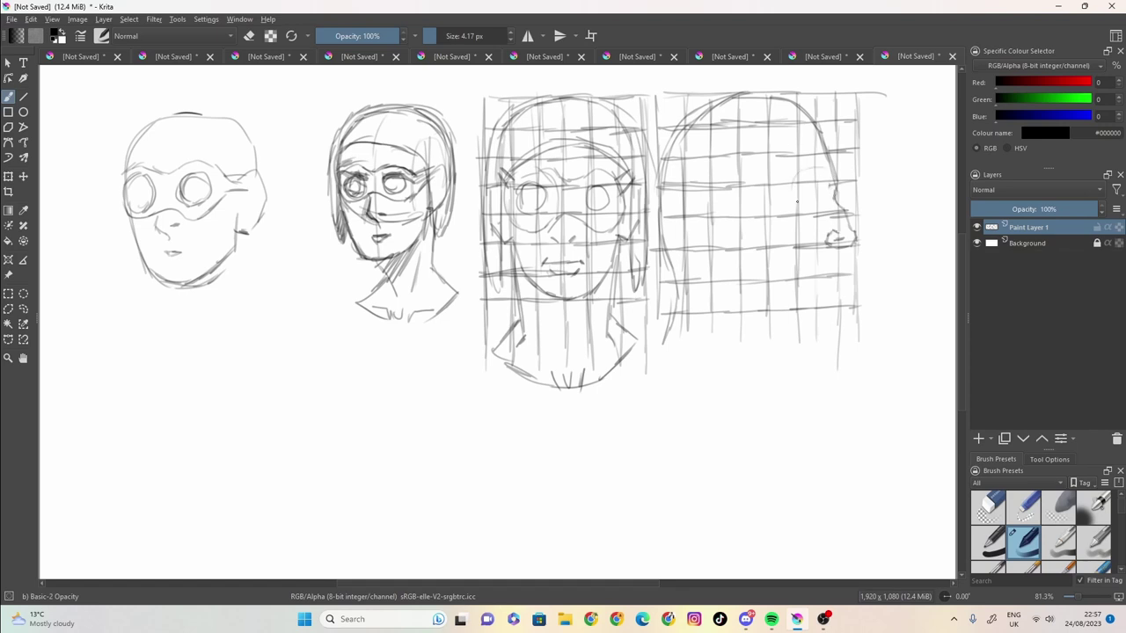
# Add a round goggle-like eye, an ear with inner details, and a strap linking them on the profile head.
pyautogui.moveTo(833, 187)
pyautogui.mouseDown()
pyautogui.moveTo(814, 167)
pyautogui.moveTo(788, 202)
pyautogui.moveTo(802, 218)
pyautogui.moveTo(823, 218)
pyautogui.moveTo(832, 175)
pyautogui.moveTo(805, 211)
pyautogui.moveTo(823, 204)
pyautogui.moveTo(818, 180)
pyautogui.mouseUp()
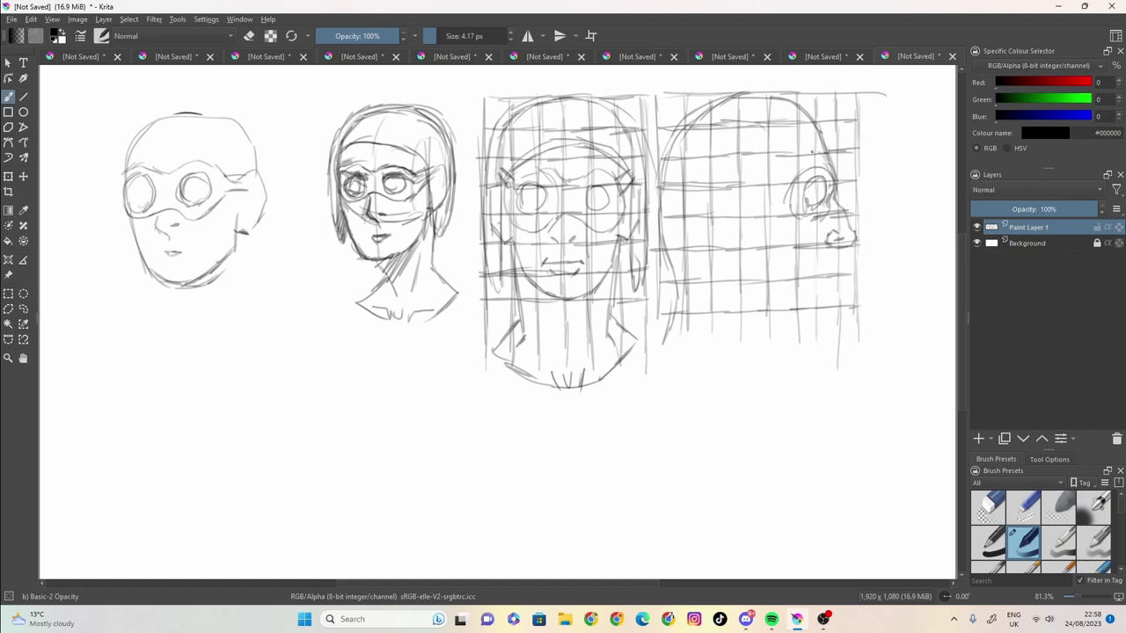
pyautogui.moveTo(811, 152)
pyautogui.mouseDown()
pyautogui.moveTo(786, 169)
pyautogui.moveTo(784, 208)
pyautogui.mouseUp()
pyautogui.moveTo(714, 190)
pyautogui.mouseDown()
pyautogui.moveTo(737, 253)
pyautogui.moveTo(718, 193)
pyautogui.moveTo(711, 242)
pyautogui.moveTo(739, 262)
pyautogui.mouseUp()
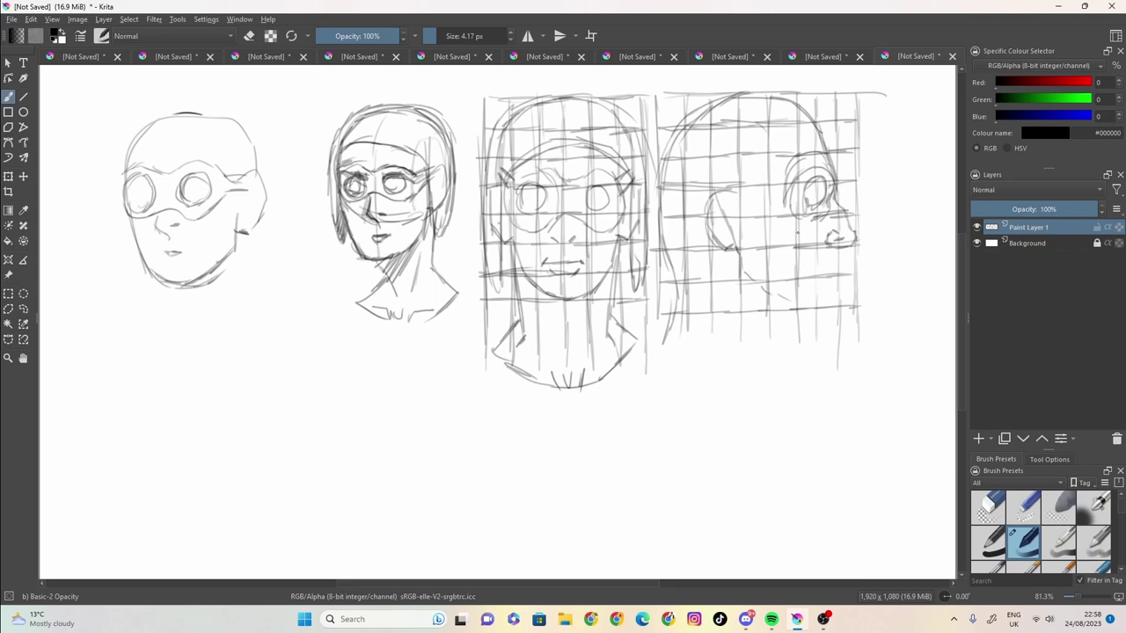
pyautogui.moveTo(782, 171)
pyautogui.mouseDown()
pyautogui.moveTo(726, 187)
pyautogui.moveTo(741, 194)
pyautogui.moveTo(744, 179)
pyautogui.moveTo(726, 208)
pyautogui.moveTo(734, 233)
pyautogui.mouseUp()
pyautogui.moveTo(774, 195)
pyautogui.mouseDown()
pyautogui.moveTo(762, 180)
pyautogui.moveTo(826, 159)
pyautogui.moveTo(836, 207)
pyautogui.moveTo(809, 213)
pyautogui.mouseUp()
# Draw the profile head's lips, chin and jawline, and extend the front of the neck below the grid.
pyautogui.moveTo(844, 249); pyautogui.dragTo(816, 270)
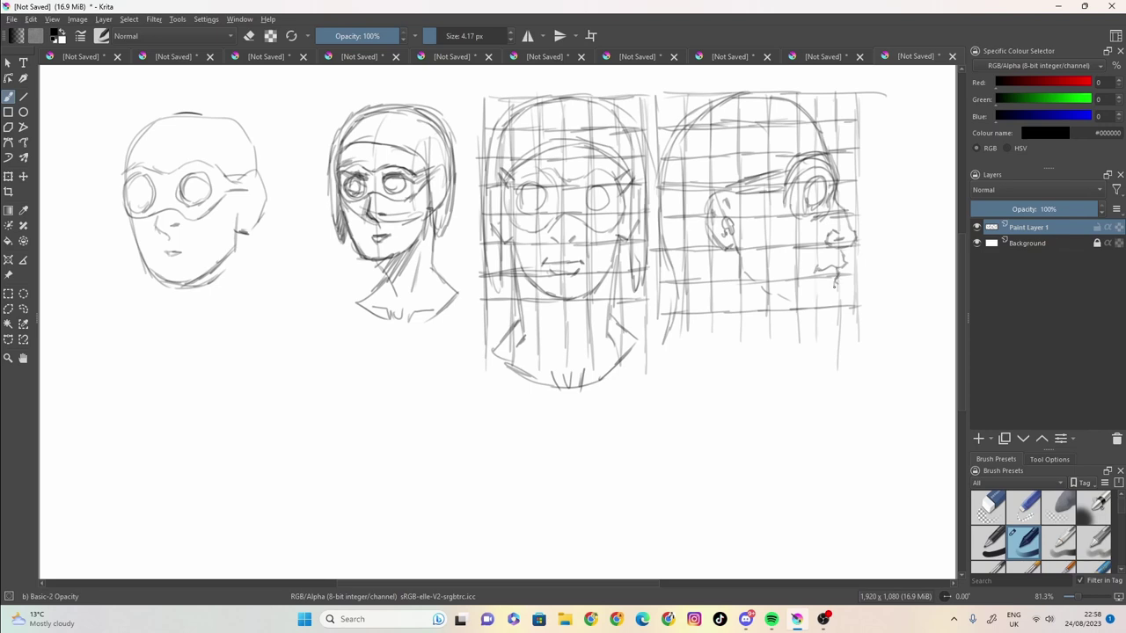
pyautogui.moveTo(833, 285)
pyautogui.mouseDown()
pyautogui.moveTo(831, 303)
pyautogui.moveTo(782, 314)
pyautogui.moveTo(790, 374)
pyautogui.mouseUp()
pyautogui.moveTo(740, 283)
pyautogui.mouseDown()
pyautogui.moveTo(763, 316)
pyautogui.moveTo(775, 297)
pyautogui.mouseUp()
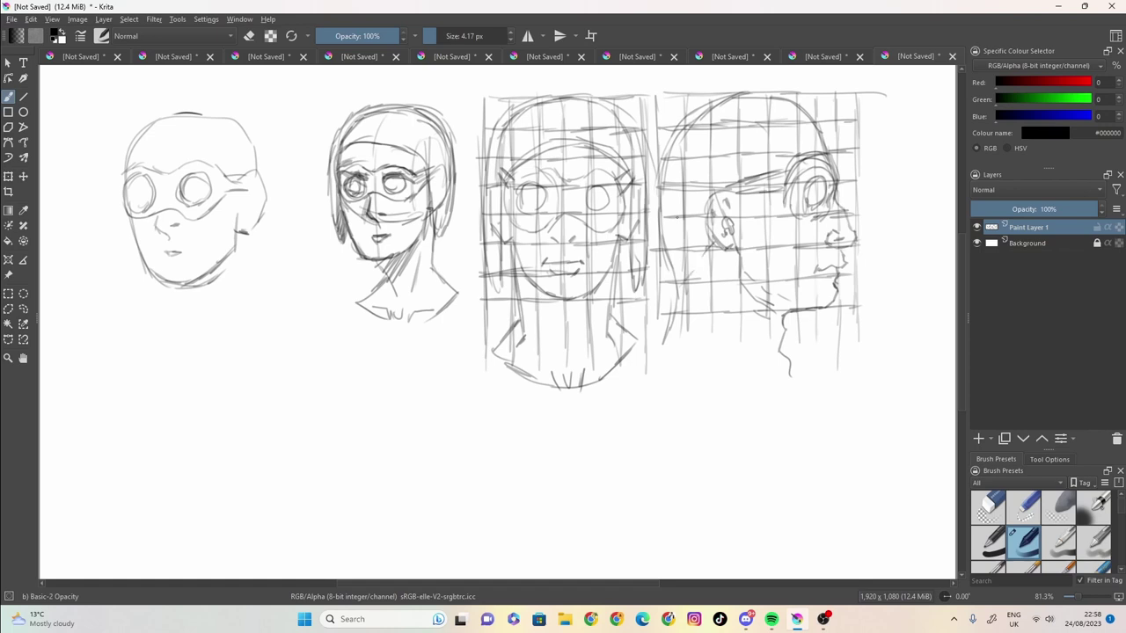
# Draw hair around the back of the profile head and a hairline above the goggle, and touch up the nose and lips.
pyautogui.moveTo(661, 174)
pyautogui.mouseDown()
pyautogui.moveTo(677, 297)
pyautogui.moveTo(707, 292)
pyautogui.mouseUp()
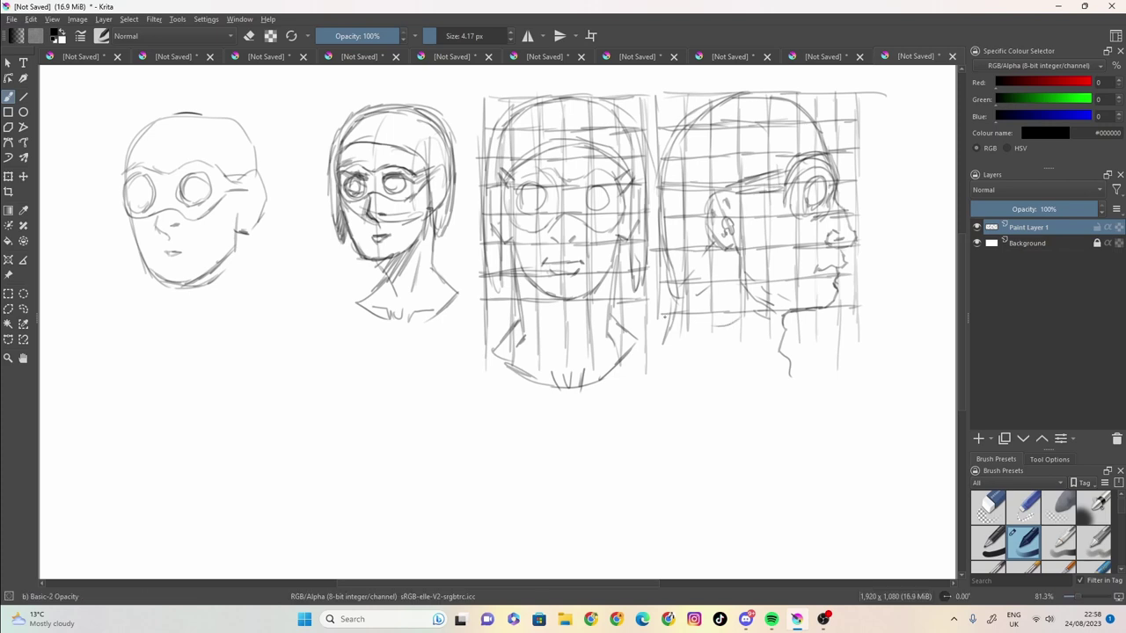
pyautogui.moveTo(705, 310)
pyautogui.mouseDown()
pyautogui.moveTo(720, 318)
pyautogui.moveTo(662, 260)
pyautogui.moveTo(655, 190)
pyautogui.moveTo(674, 118)
pyautogui.moveTo(746, 89)
pyautogui.mouseUp()
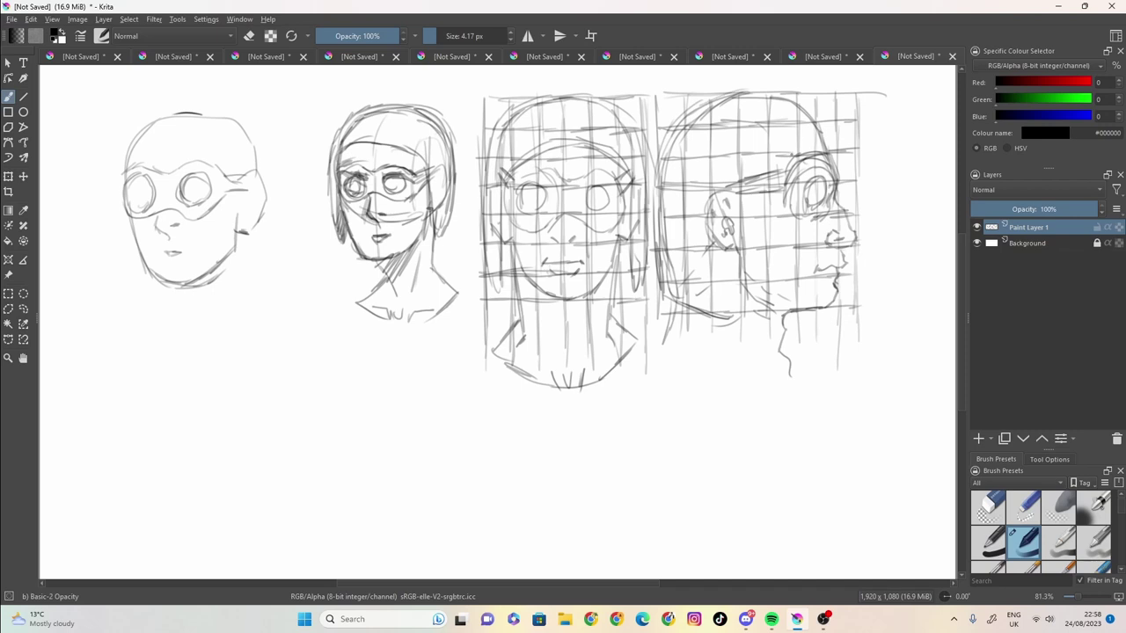
pyautogui.moveTo(745, 204)
pyautogui.mouseDown()
pyautogui.moveTo(748, 180)
pyautogui.moveTo(802, 130)
pyautogui.moveTo(825, 135)
pyautogui.moveTo(766, 95)
pyautogui.moveTo(733, 91)
pyautogui.mouseUp()
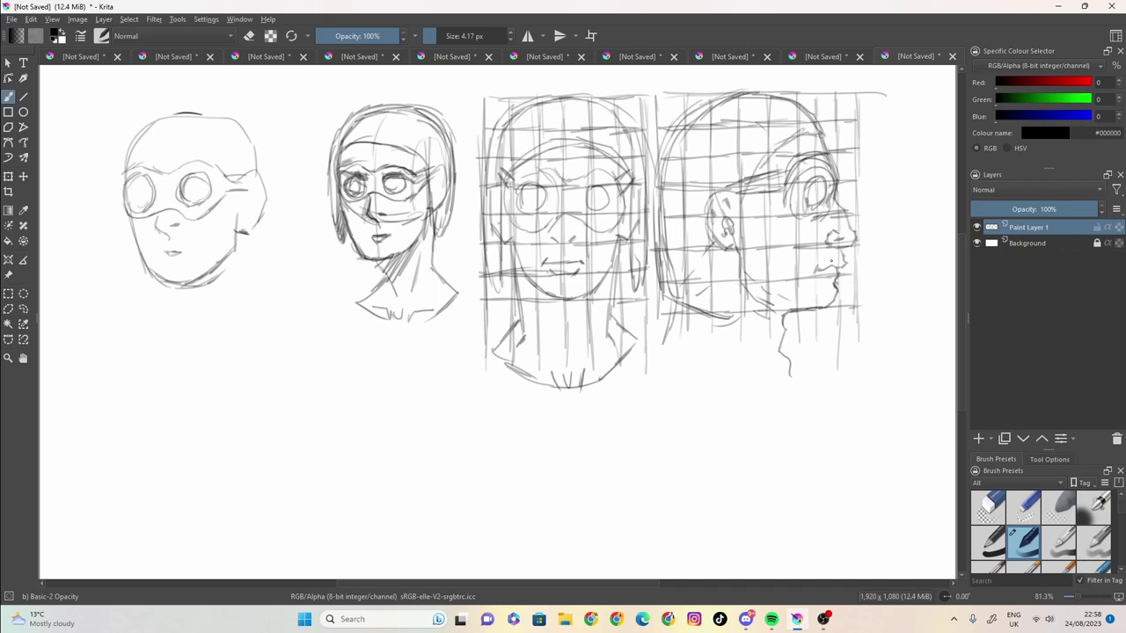
pyautogui.moveTo(849, 235); pyautogui.dragTo(842, 257)
# Close the head studies document, saving it as a Krita document named "pilot dra".
pyautogui.click(951, 57)
pyautogui.click(526, 321)
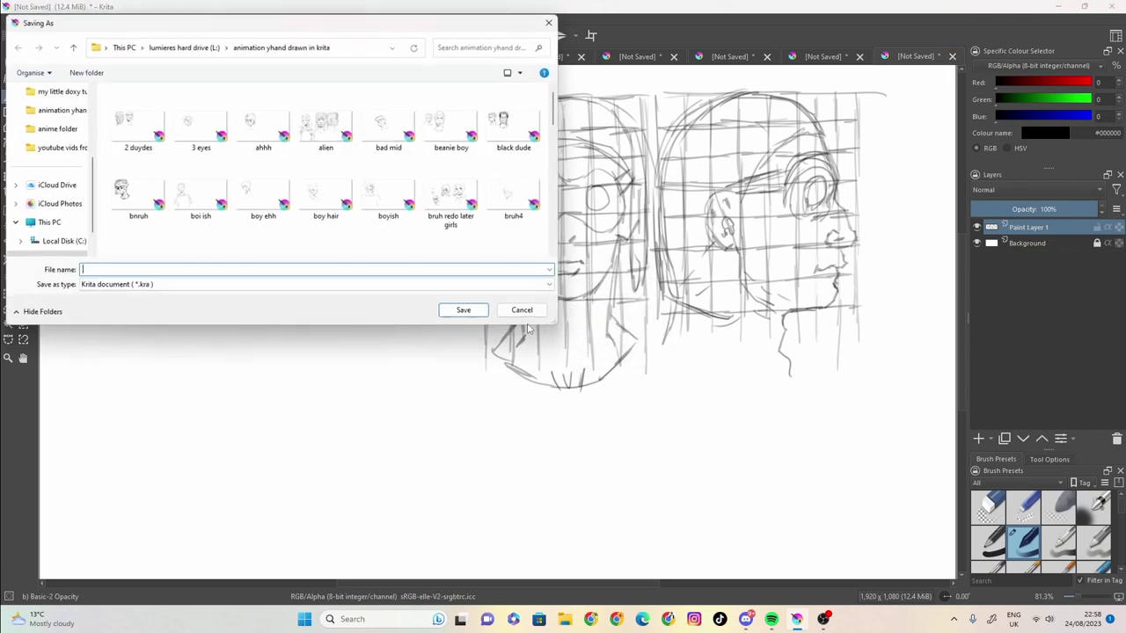
pyautogui.write('piloe')
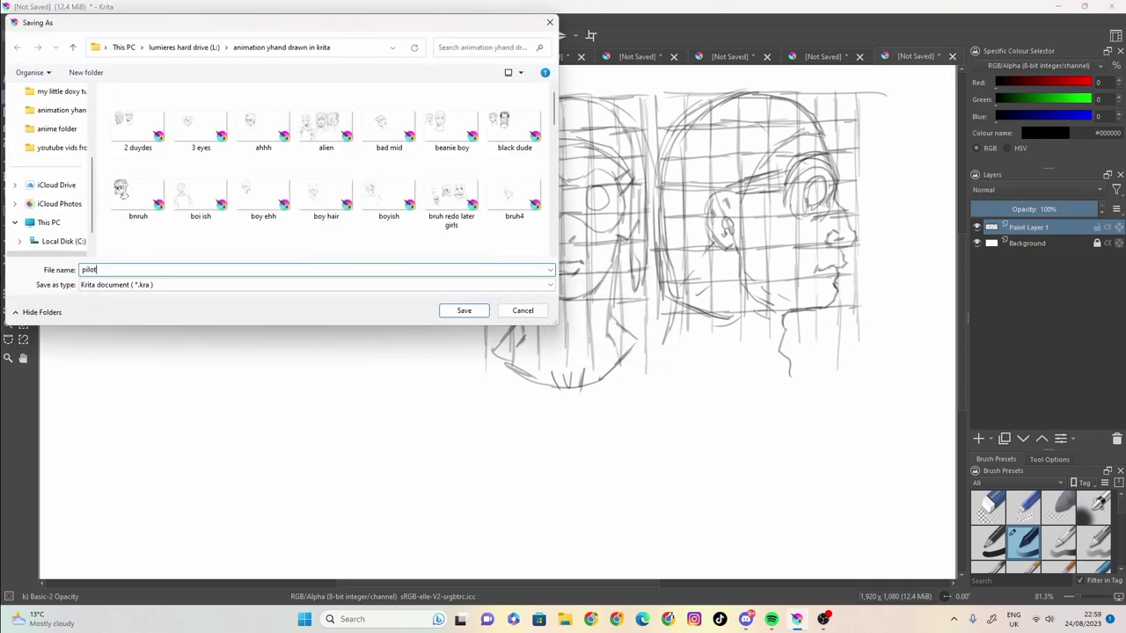
pyautogui.write(' dra')
pyautogui.press('Return')
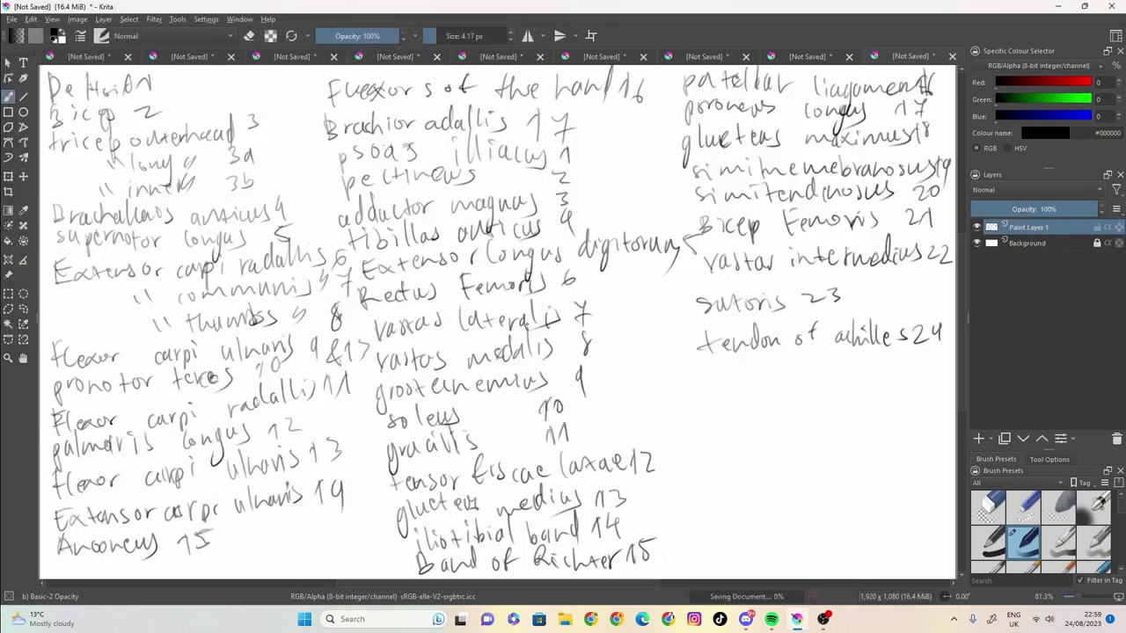
# Quit the program, discarding the changes in the remaining untitled documents.
pyautogui.click(1105, 6)
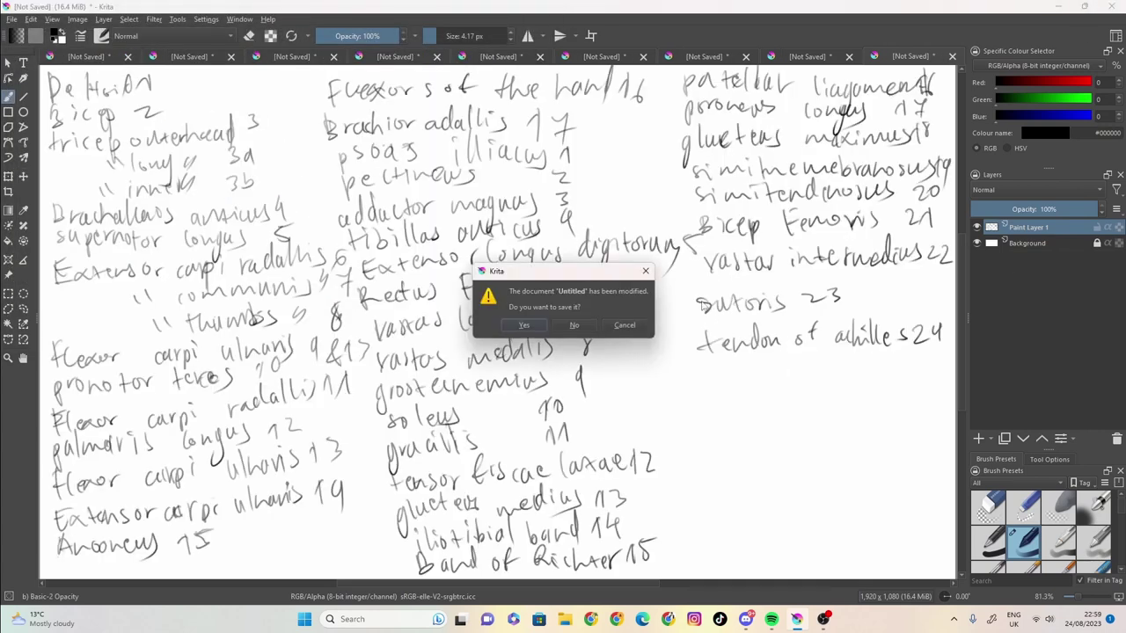
pyautogui.click(576, 326)
pyautogui.click(576, 326)
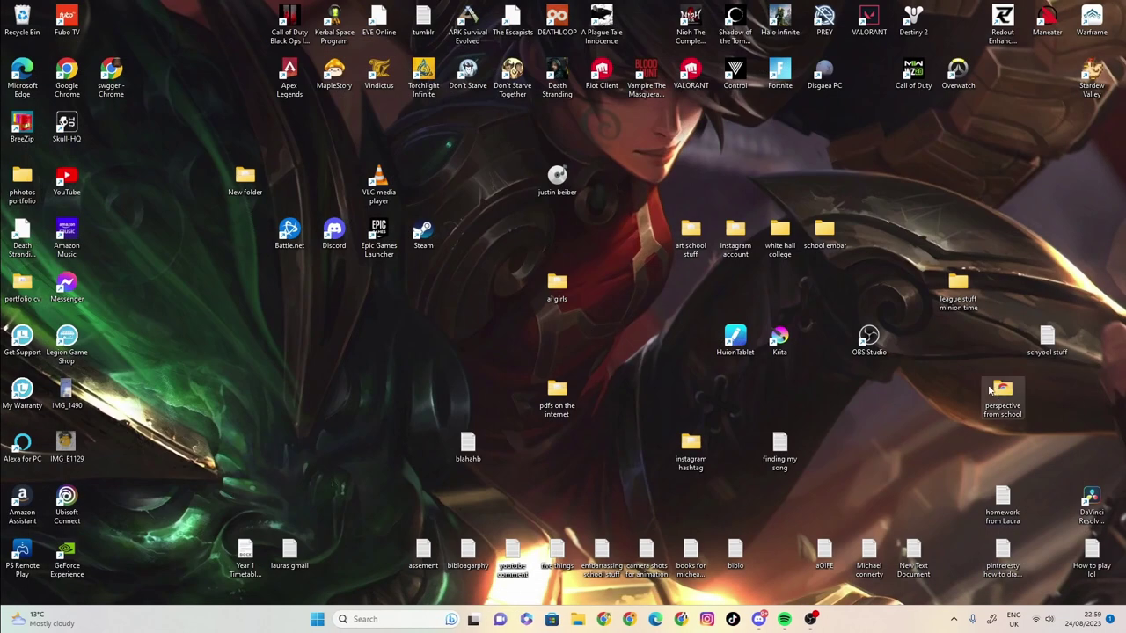
pyautogui.click(810, 619)
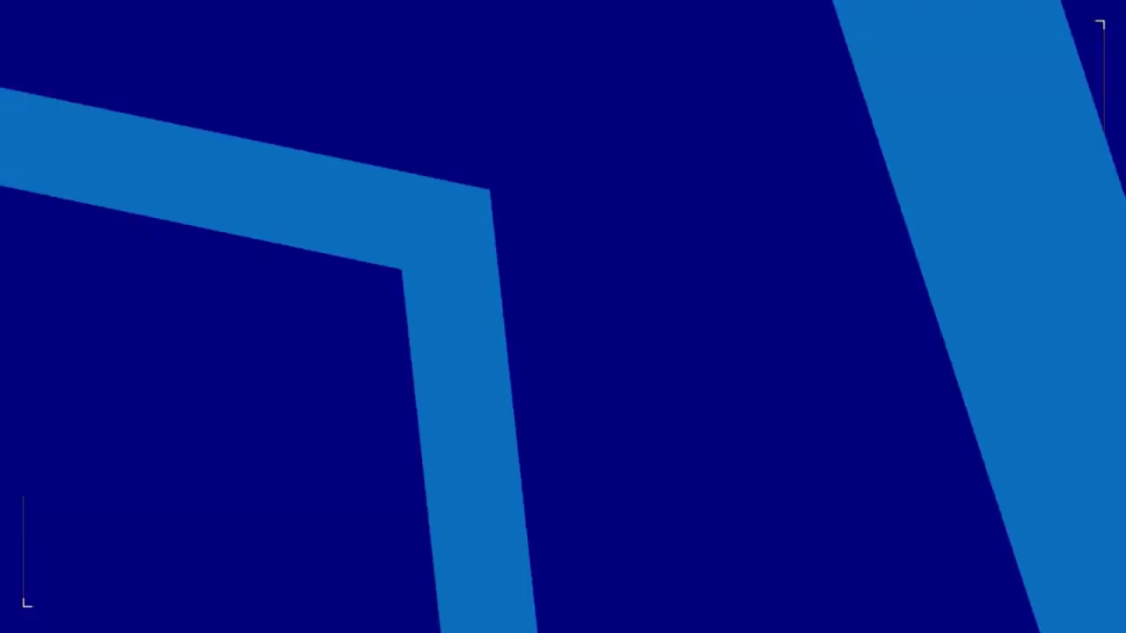